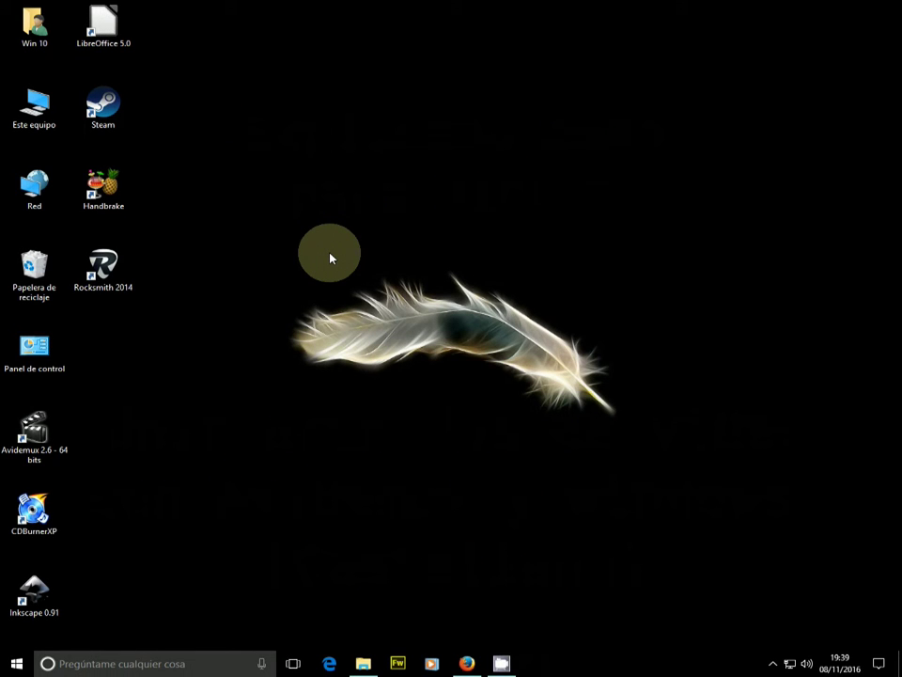
Switch to Firefox, open the Avidemux site's downloads page and examine the 32-bit and 64-bit Windows installer entries.
click(57, 436)
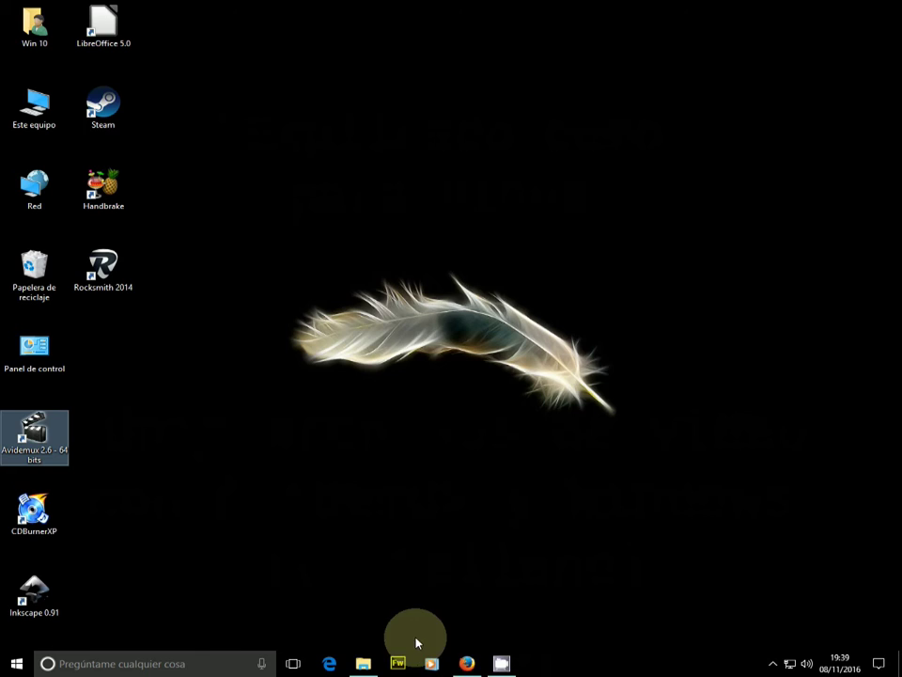
click(467, 664)
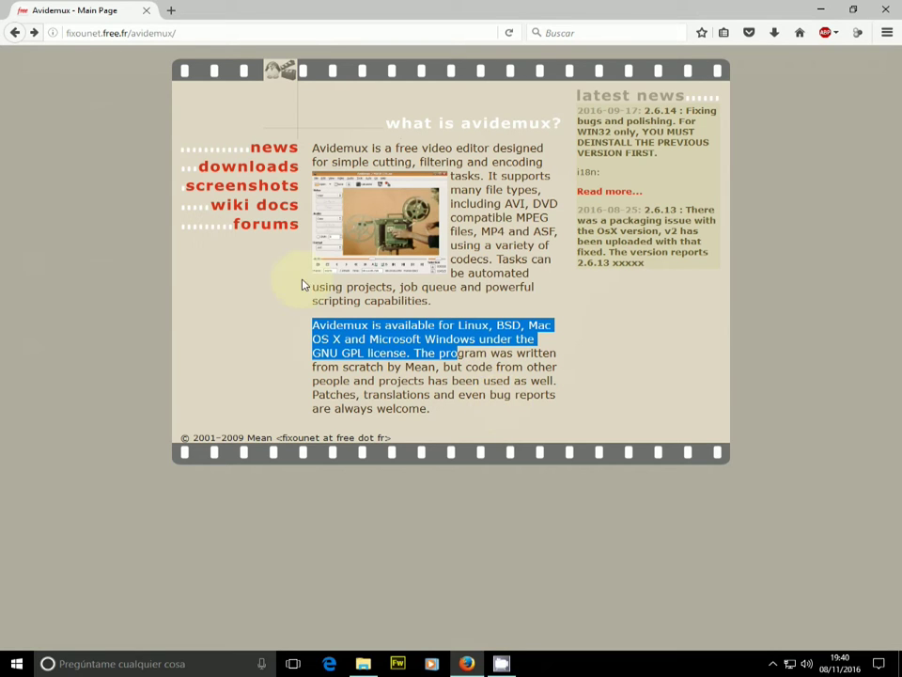
click(258, 172)
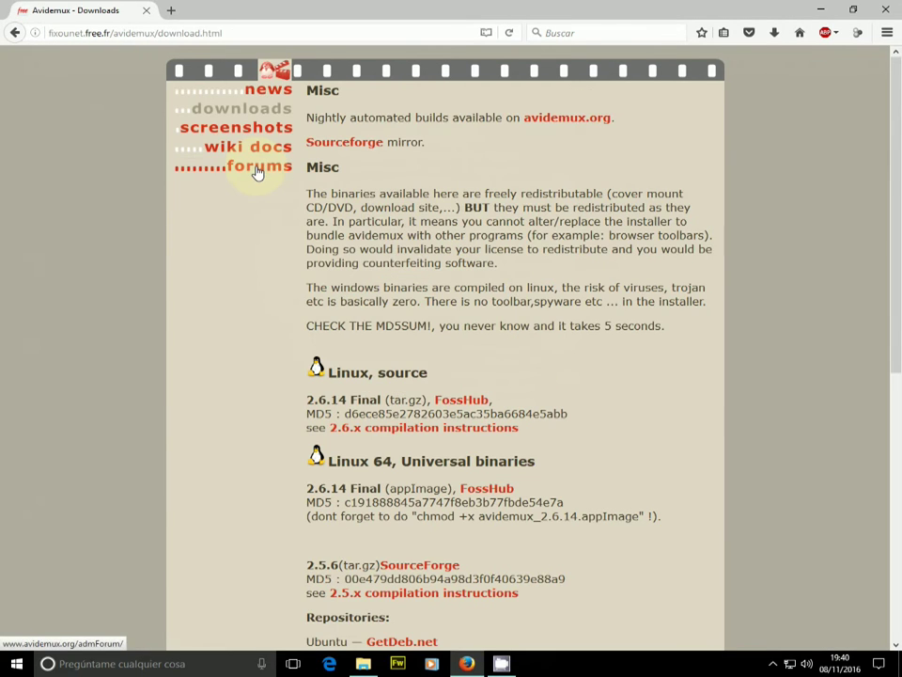
scroll(606, 335, down, 2)
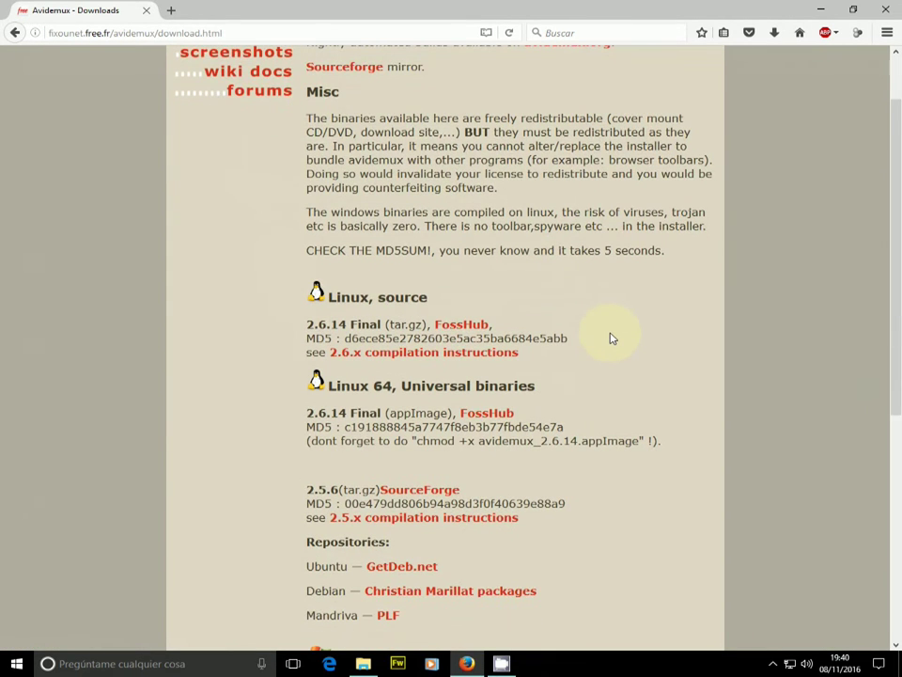
scroll(610, 338, down, 2)
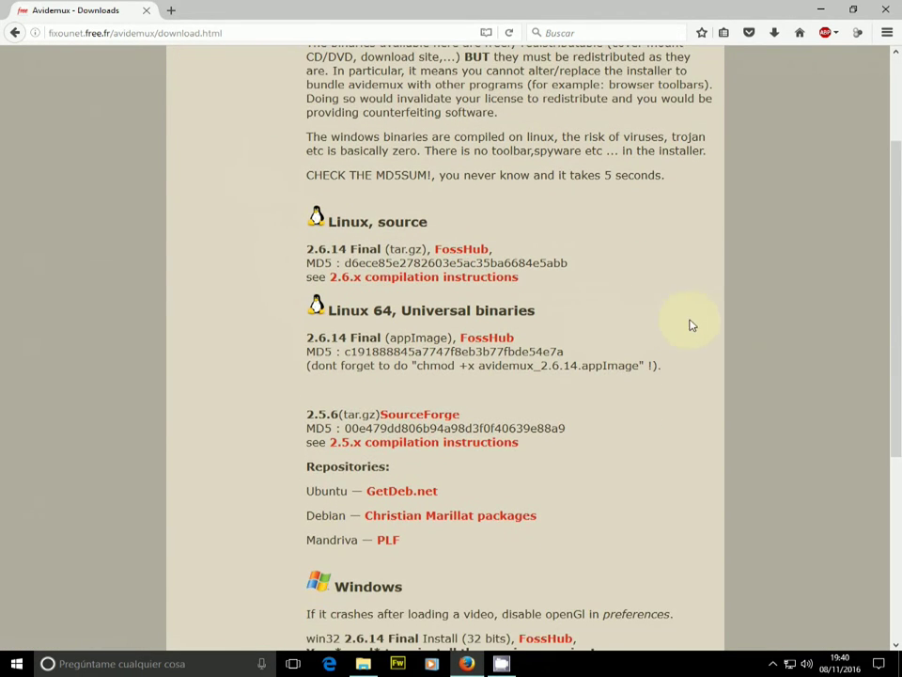
scroll(711, 327, down, 8)
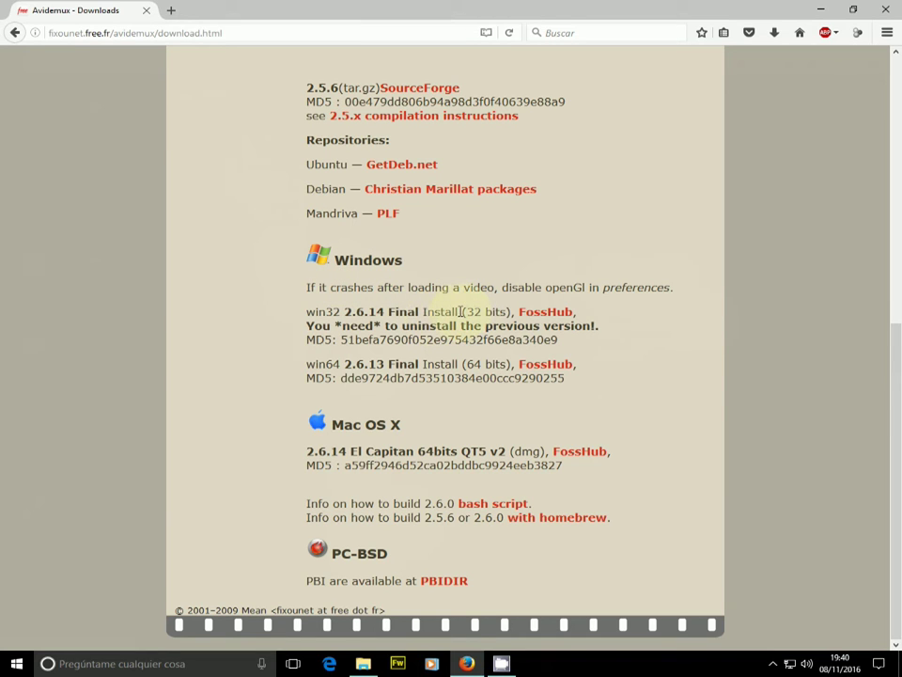
drag(462, 311, 509, 311)
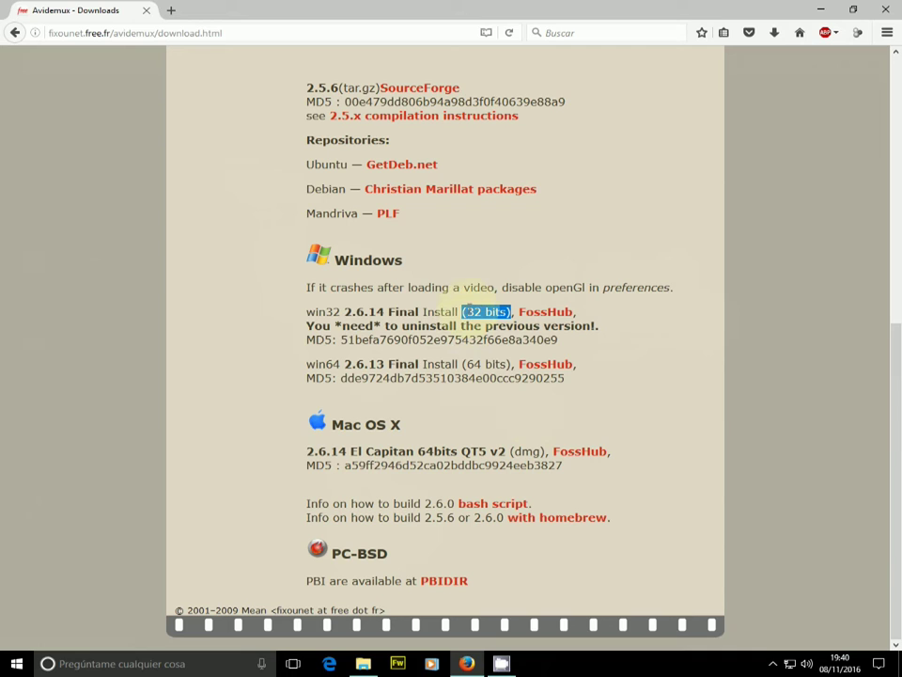
drag(462, 364, 508, 363)
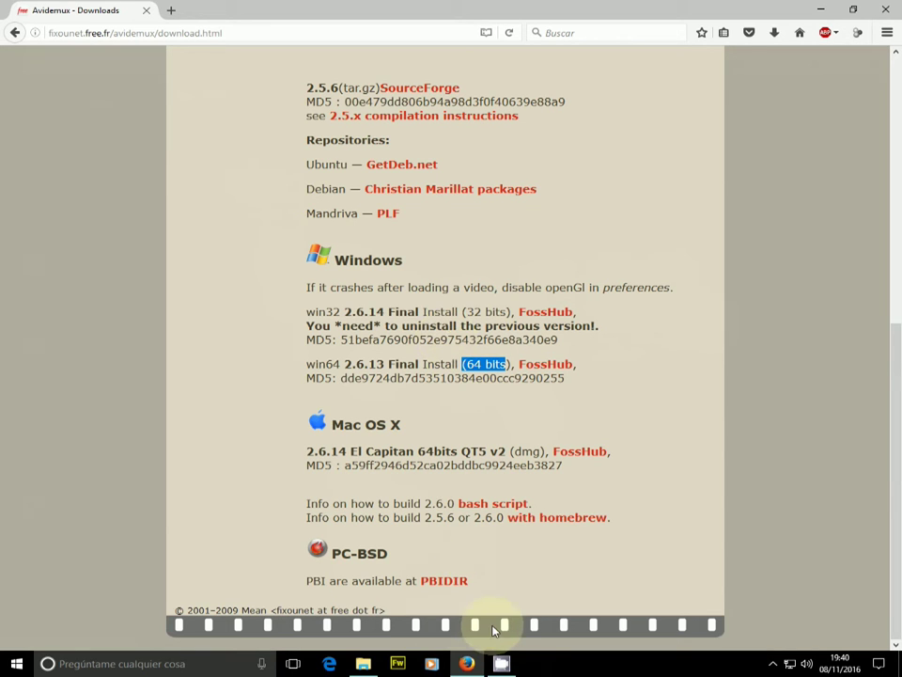
Minimise the browser and check the system type in the computer's properties, closing the system window when done.
click(463, 664)
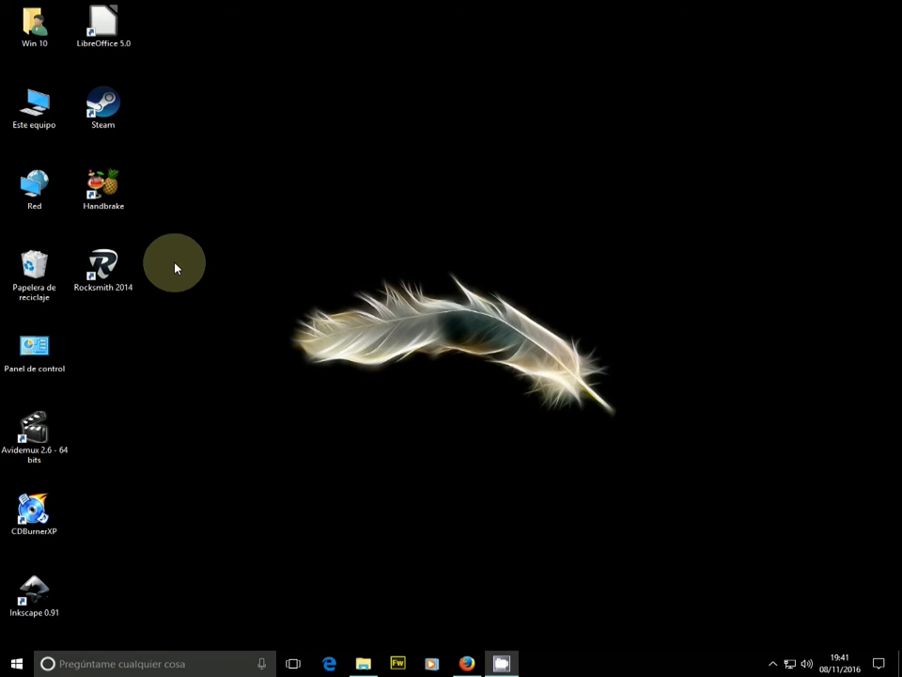
right_click(43, 105)
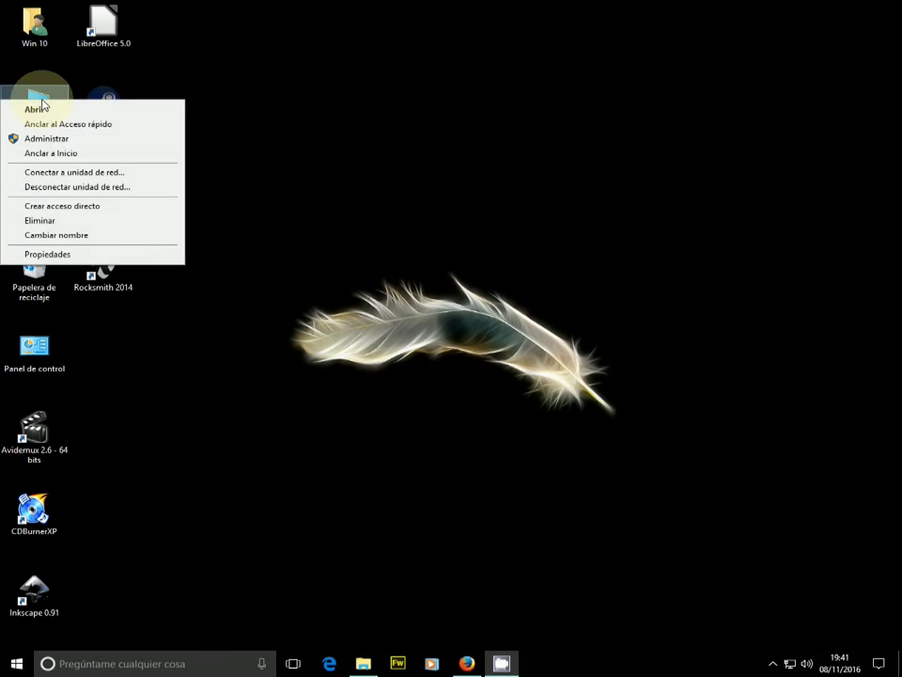
click(58, 254)
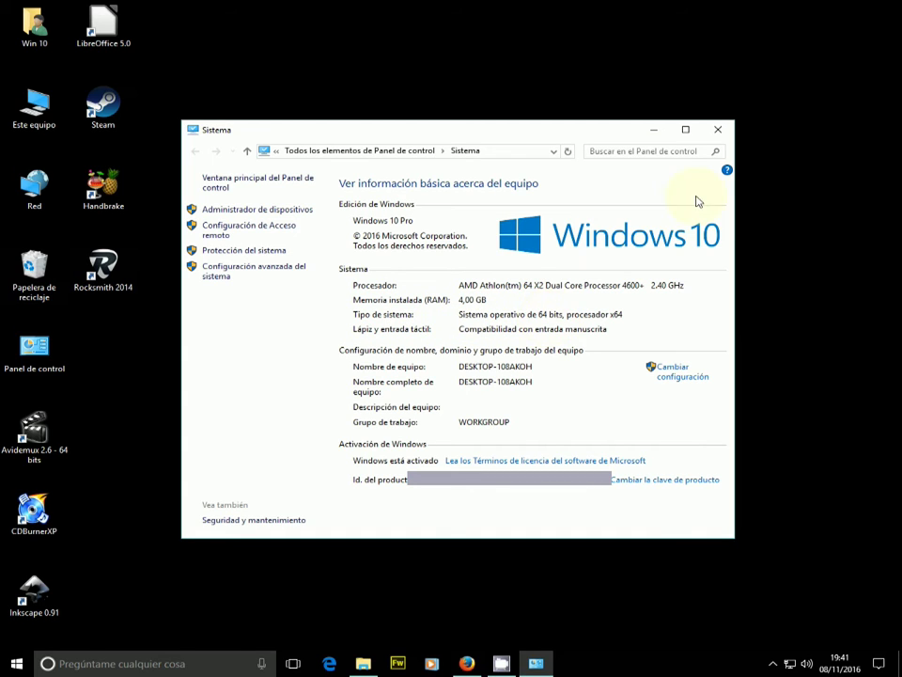
click(719, 131)
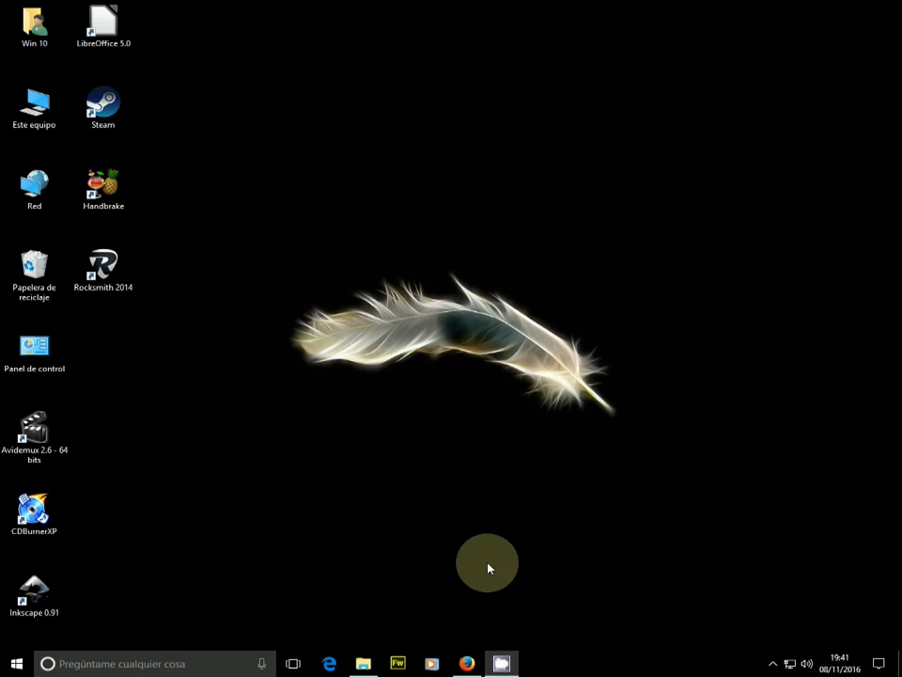
Return to Firefox, request the win64 Avidemux installer from FossHub, and cancel saving the file.
click(467, 664)
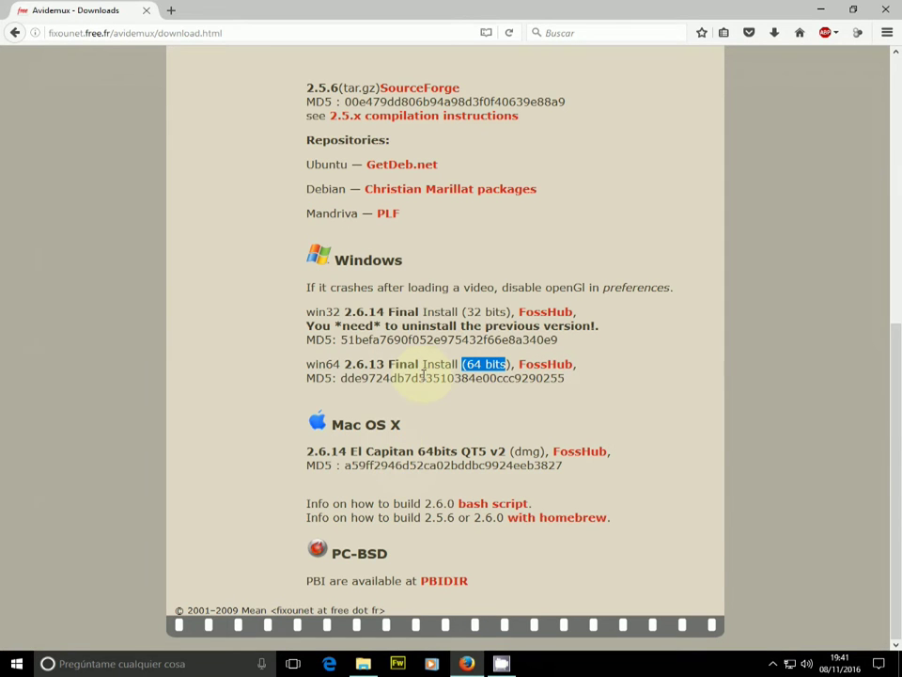
click(534, 369)
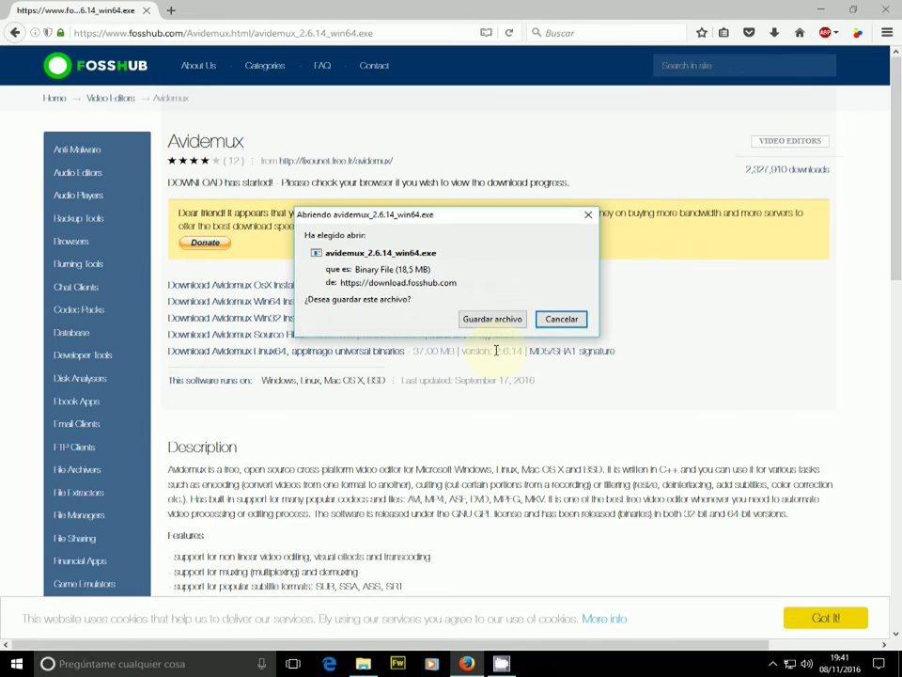
click(562, 320)
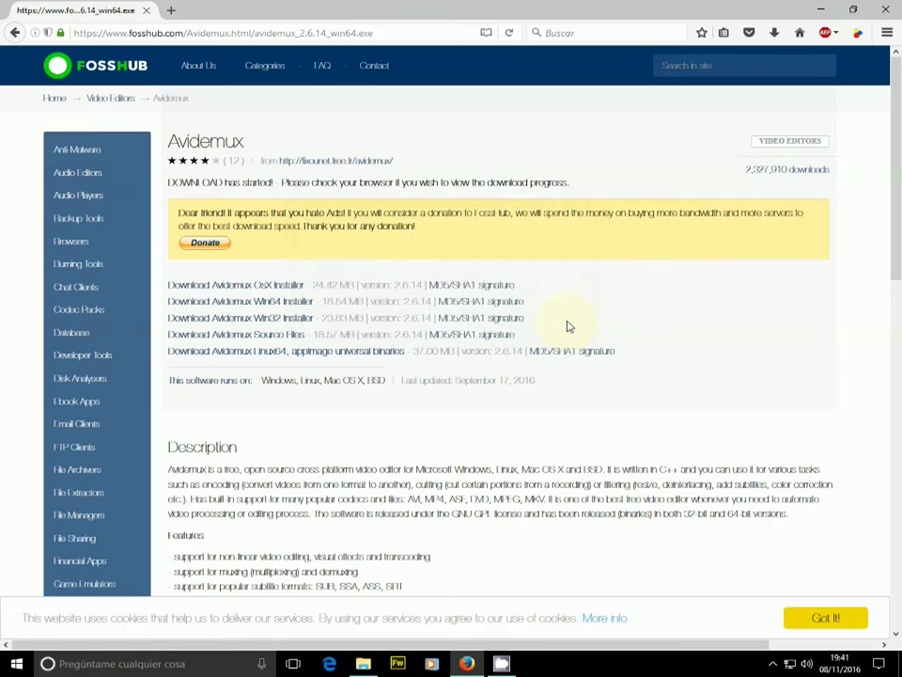
click(814, 11)
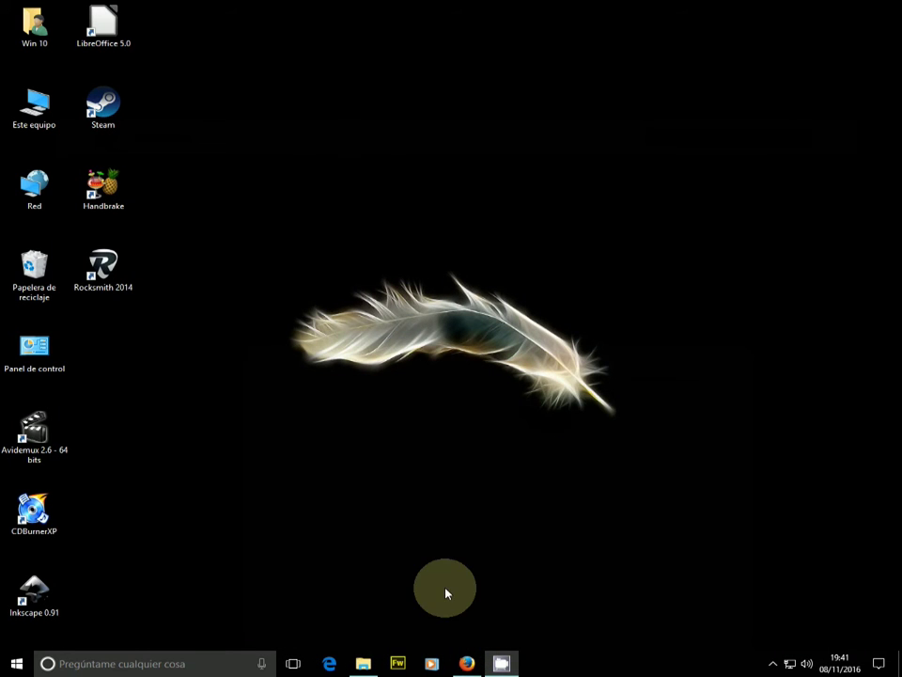
Look over the video files in the La conspiracion del panico folder, and launch Avidemux in a maximised window.
click(364, 664)
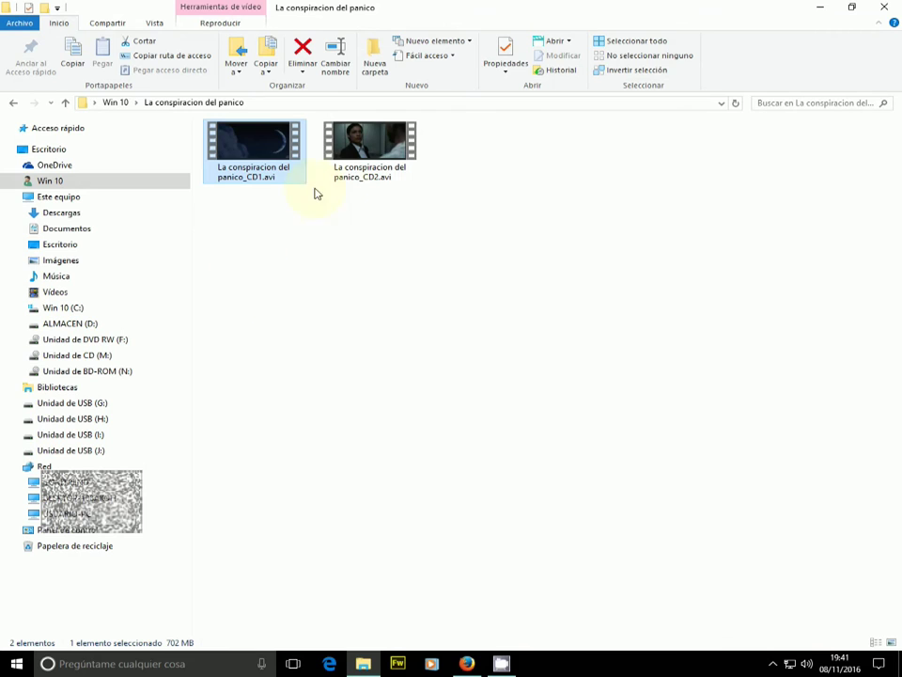
click(364, 664)
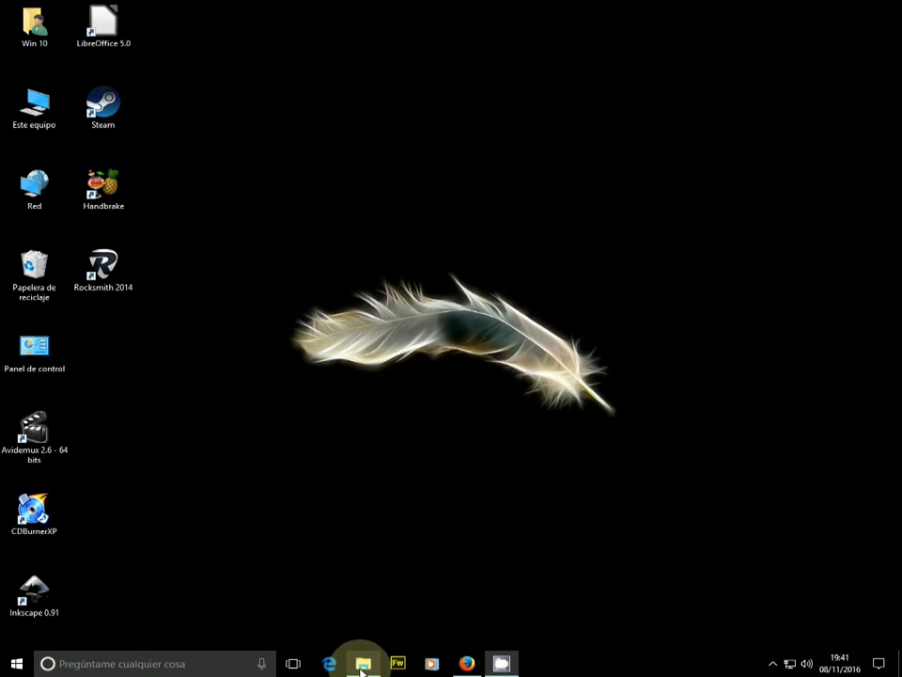
double_click(34, 439)
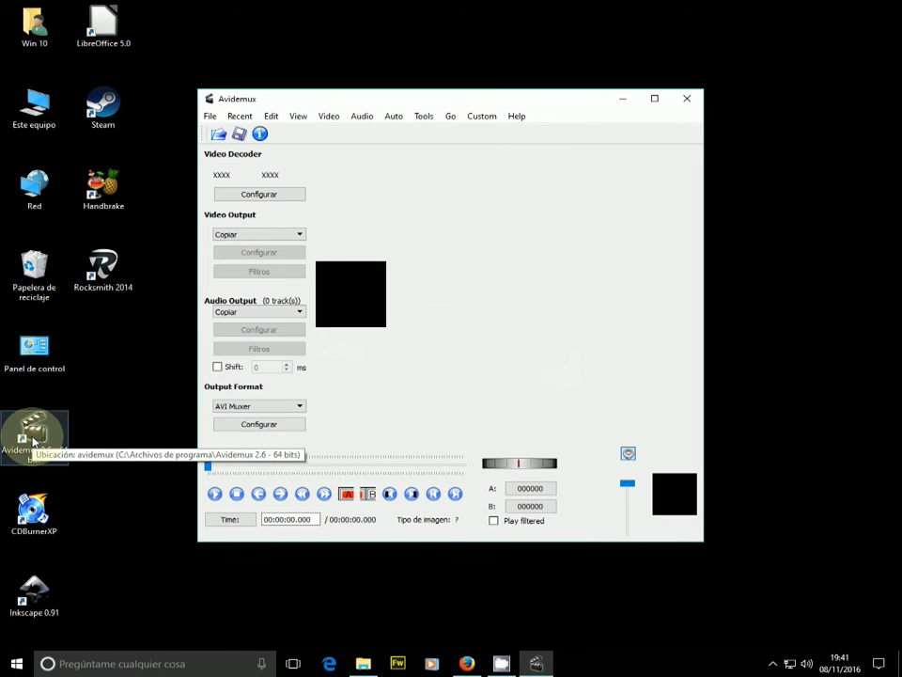
double_click(369, 102)
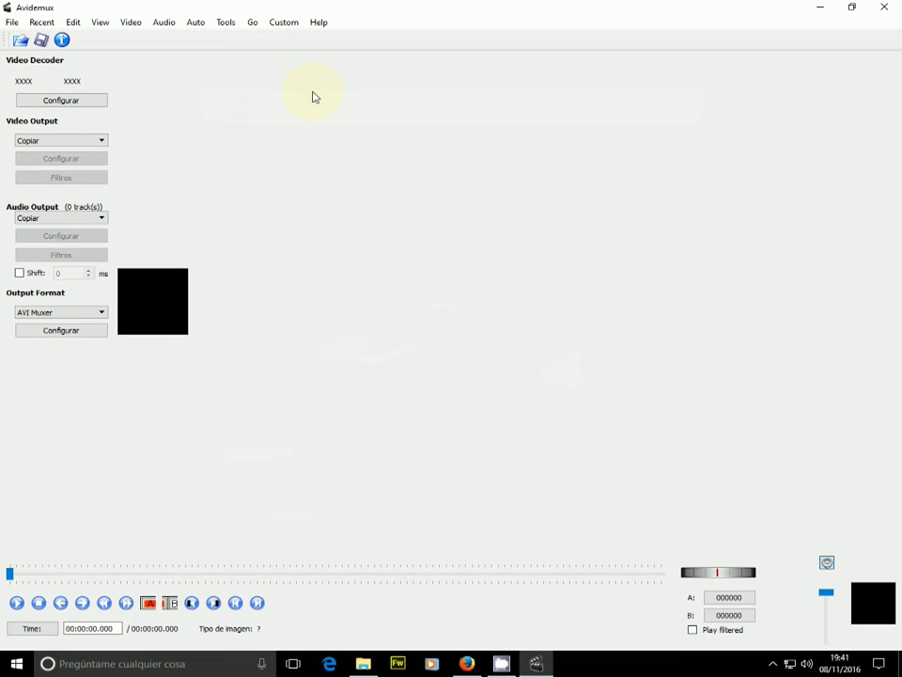
Open La conspiracion del panico_CD1.avi as the first video part and move the playhead to about 00:00:21.
click(11, 24)
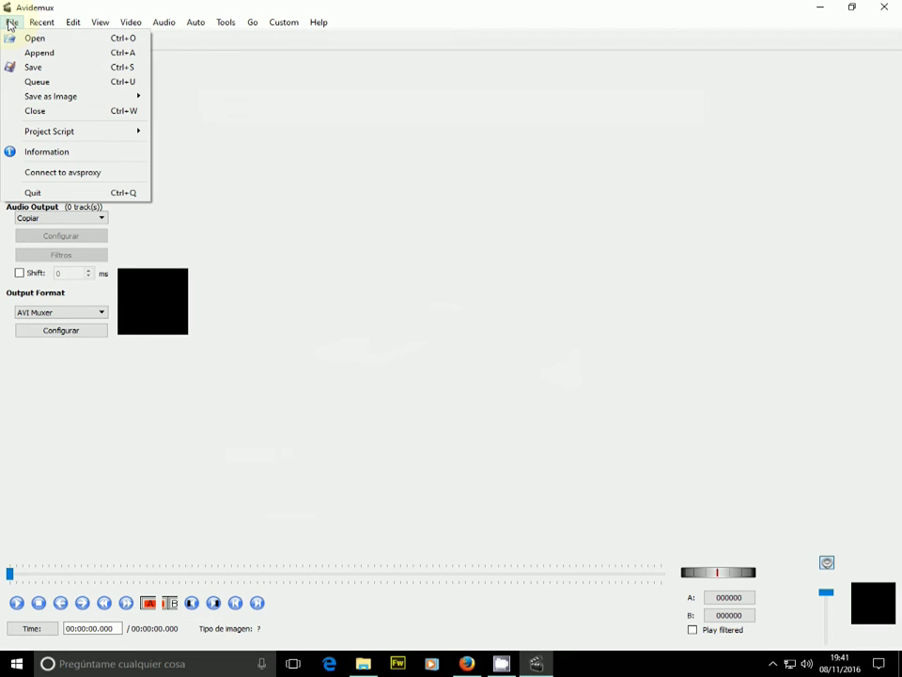
click(26, 40)
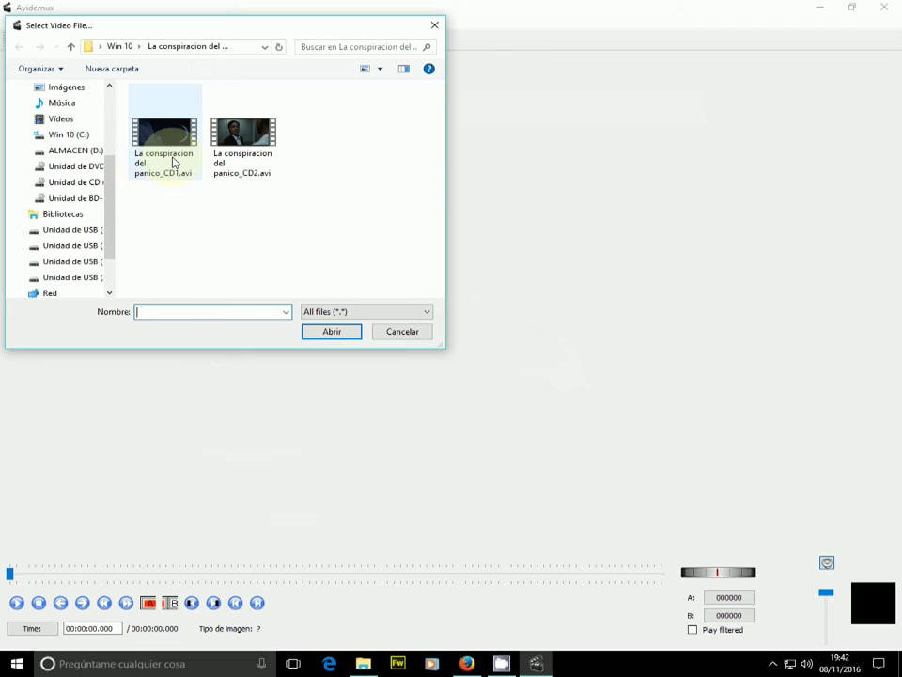
click(173, 162)
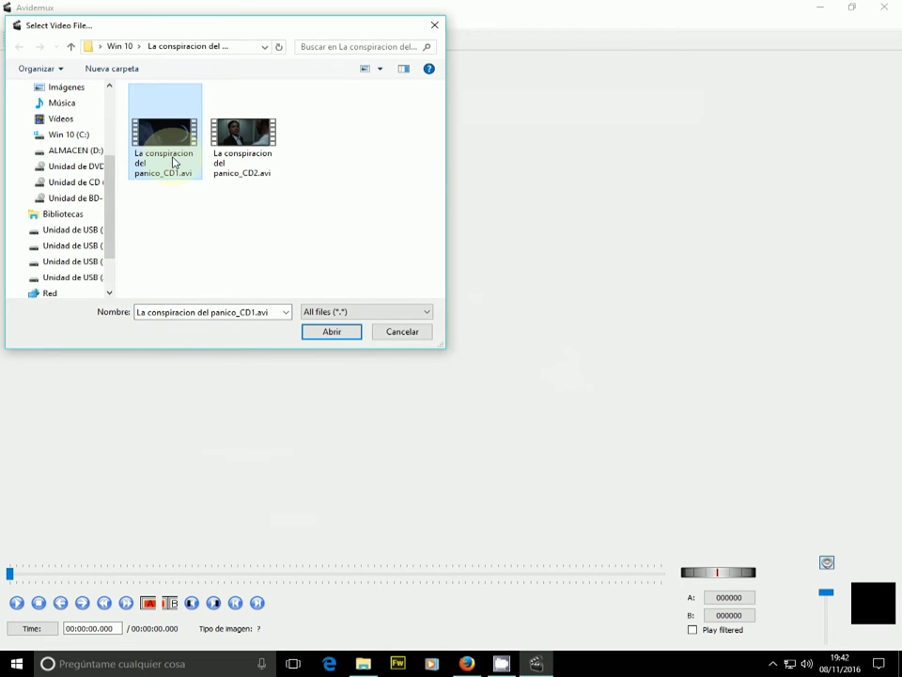
double_click(173, 163)
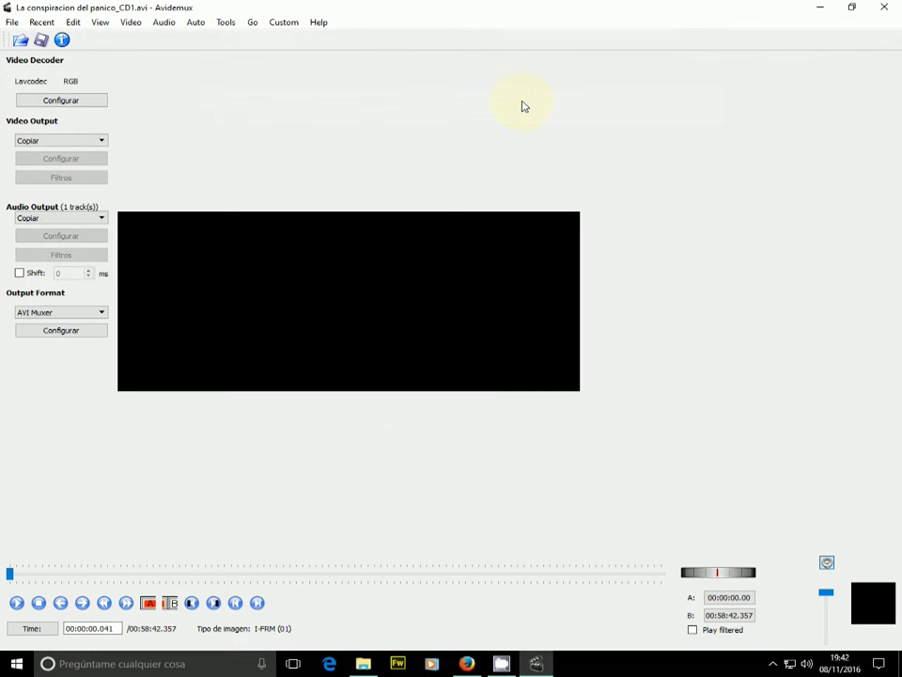
mouse_move(10, 573)
mouse_down()
mouse_move(16, 577)
mouse_move(3, 576)
mouse_up()
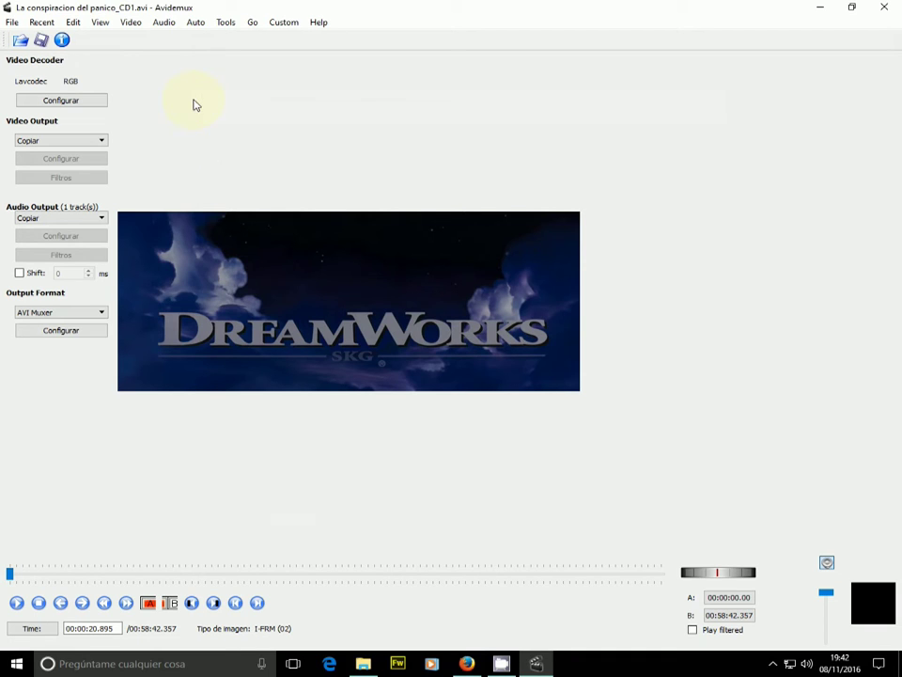
Append La conspiracion del panico_CD2.avi to the end of the loaded video.
click(11, 22)
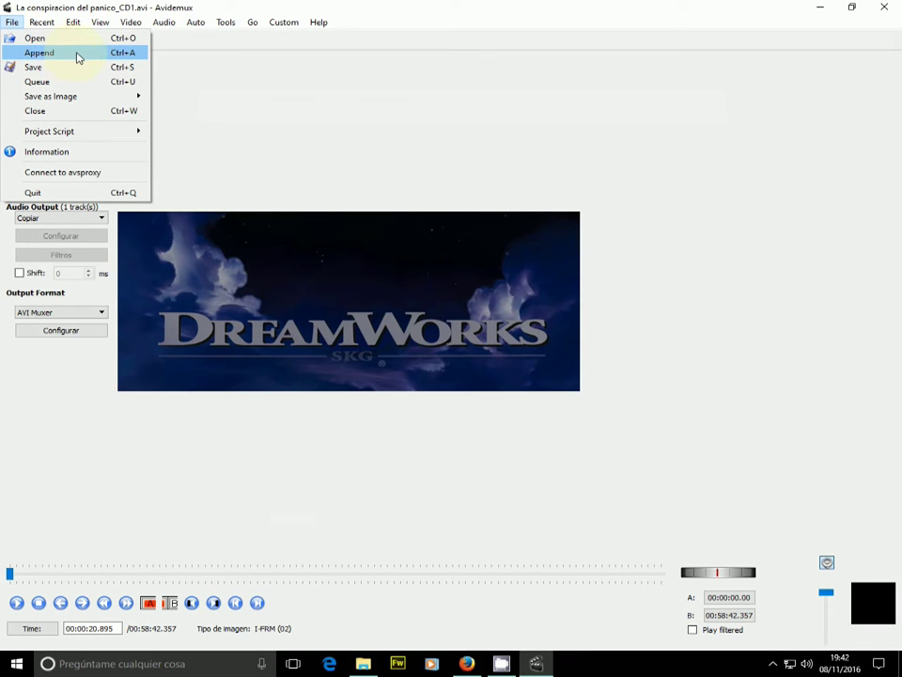
click(90, 54)
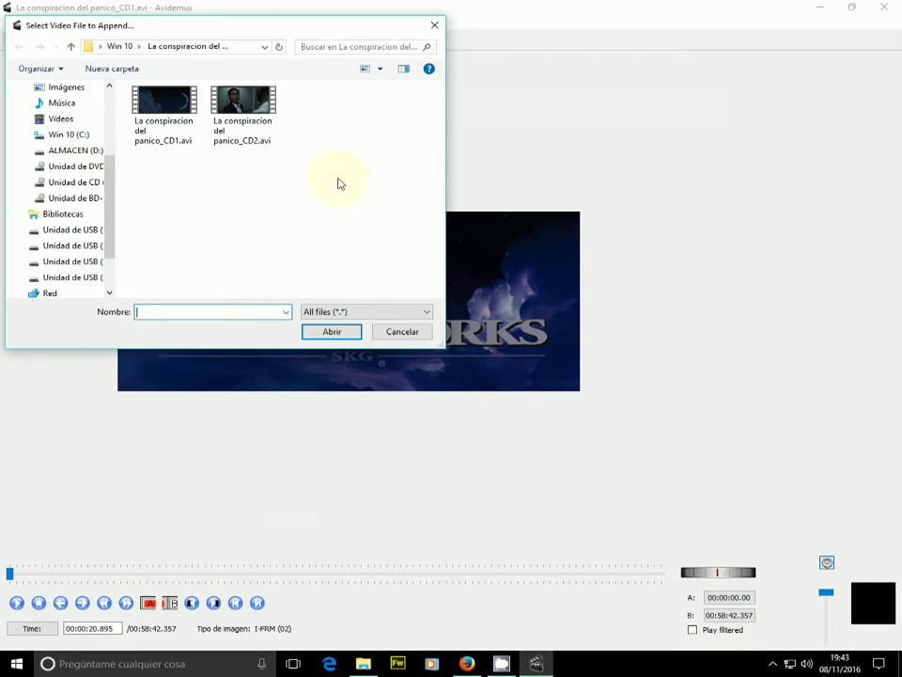
click(248, 110)
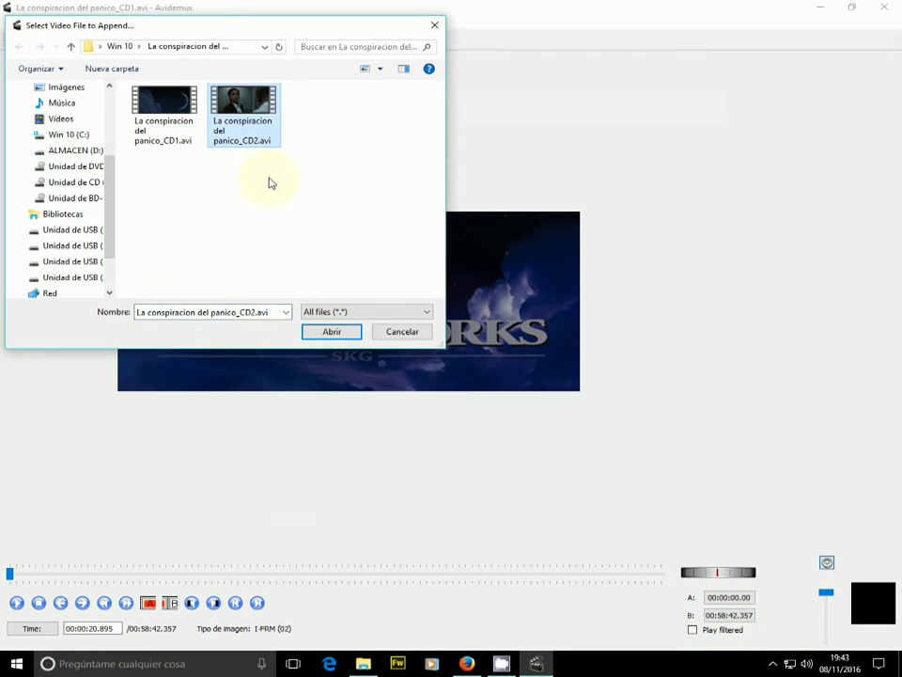
click(335, 333)
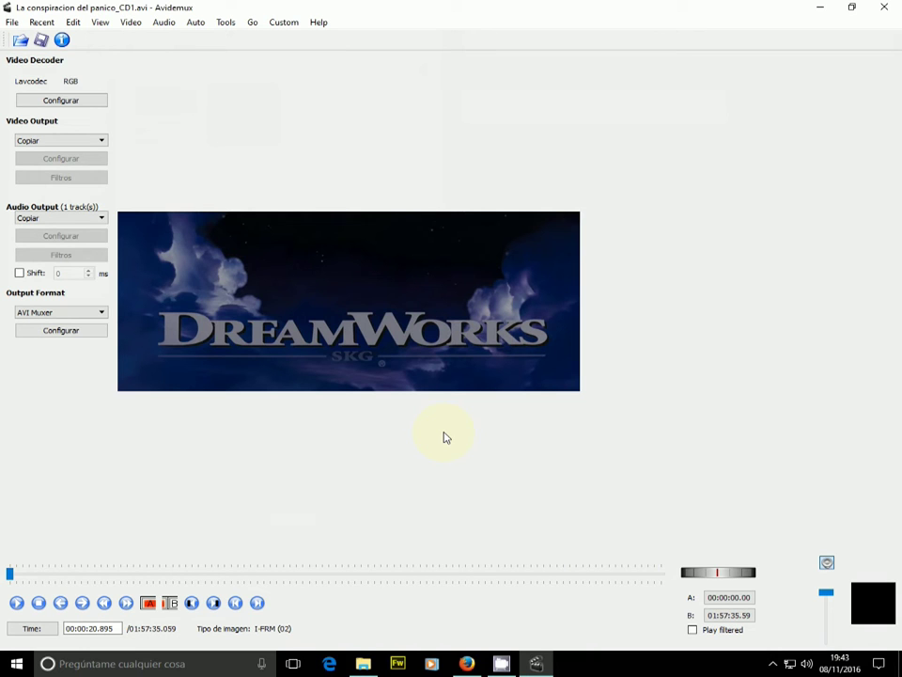
Preview the joined video from about 00:02:31 using playback and frame stepping, and return the playhead to about 00:00:21.
mouse_move(9, 571)
mouse_down()
mouse_move(547, 601)
mouse_move(636, 580)
mouse_move(10, 575)
mouse_up()
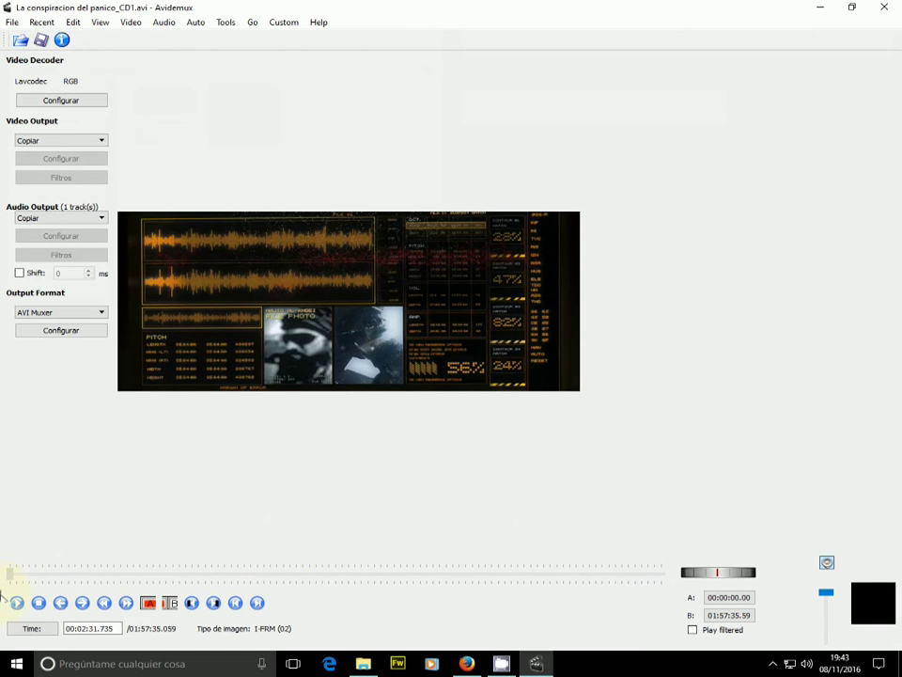
click(40, 608)
click(17, 603)
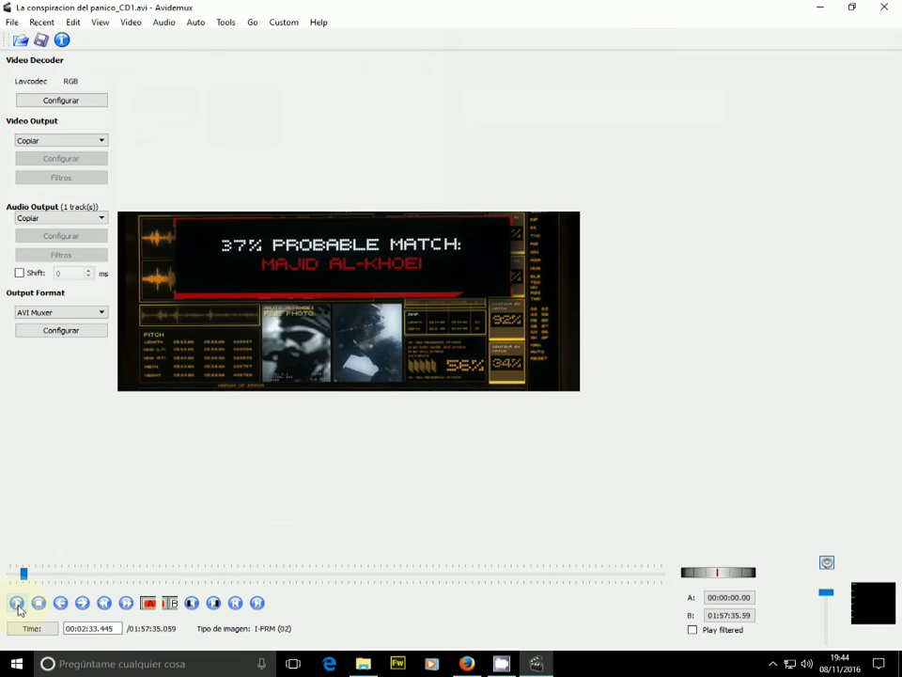
click(37, 603)
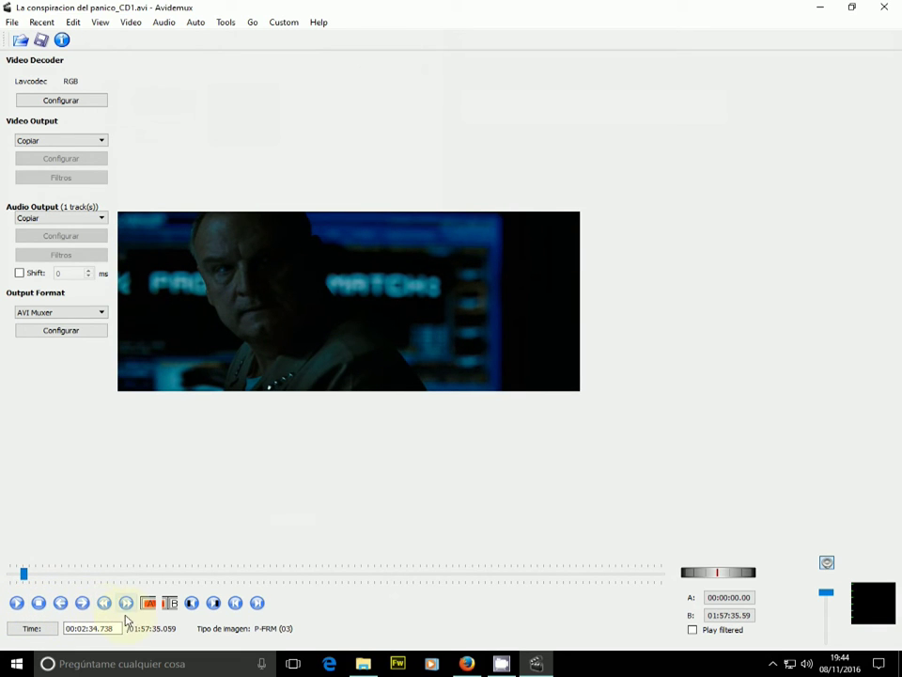
click(61, 603)
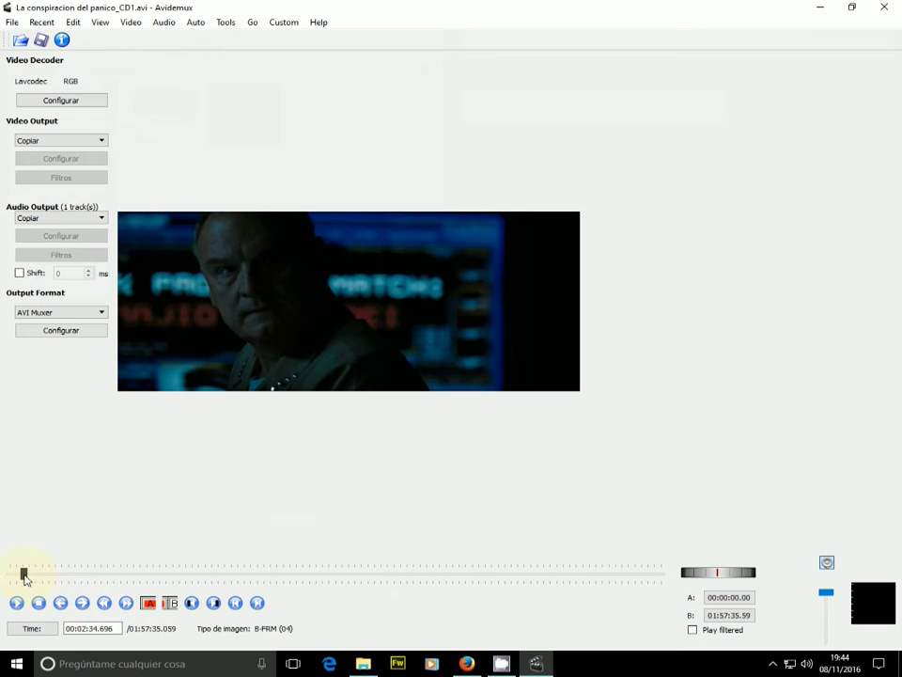
drag(25, 574, 5, 578)
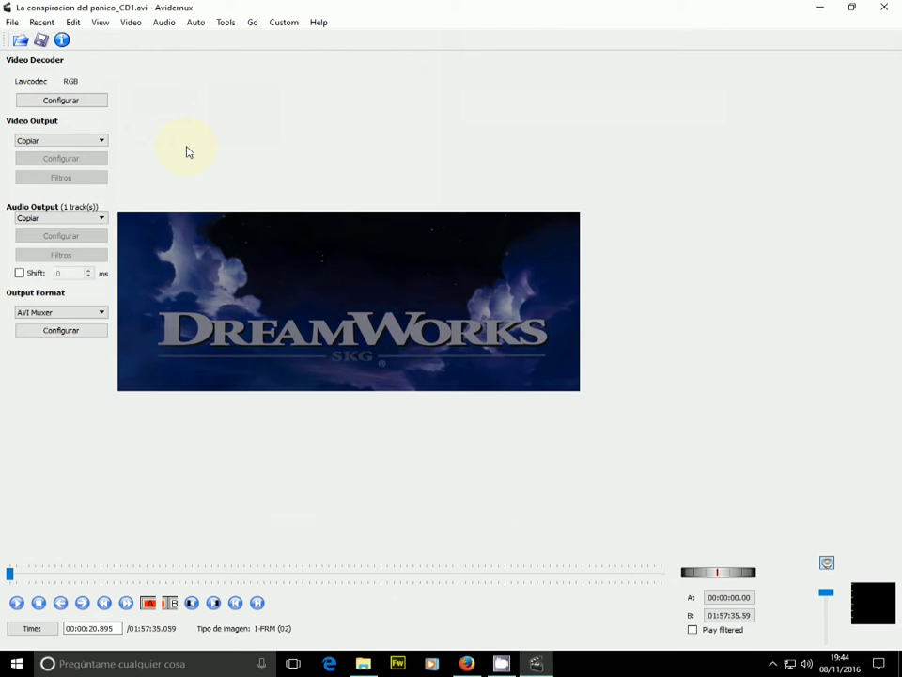
Look over the available video and audio output codecs, keeping both on Copiar, and check the A and B selection markers.
click(102, 141)
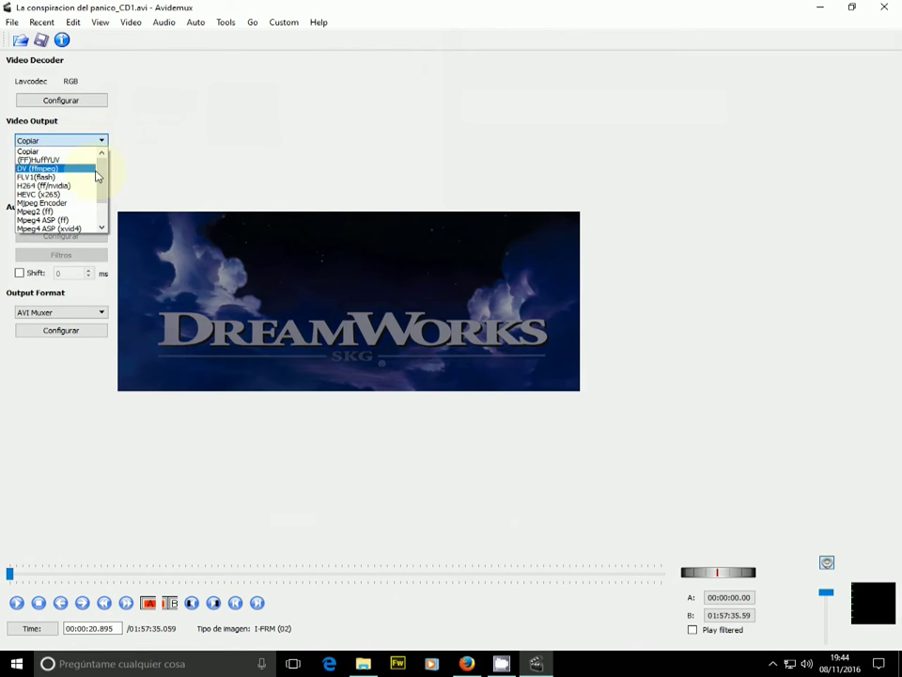
drag(103, 174, 104, 195)
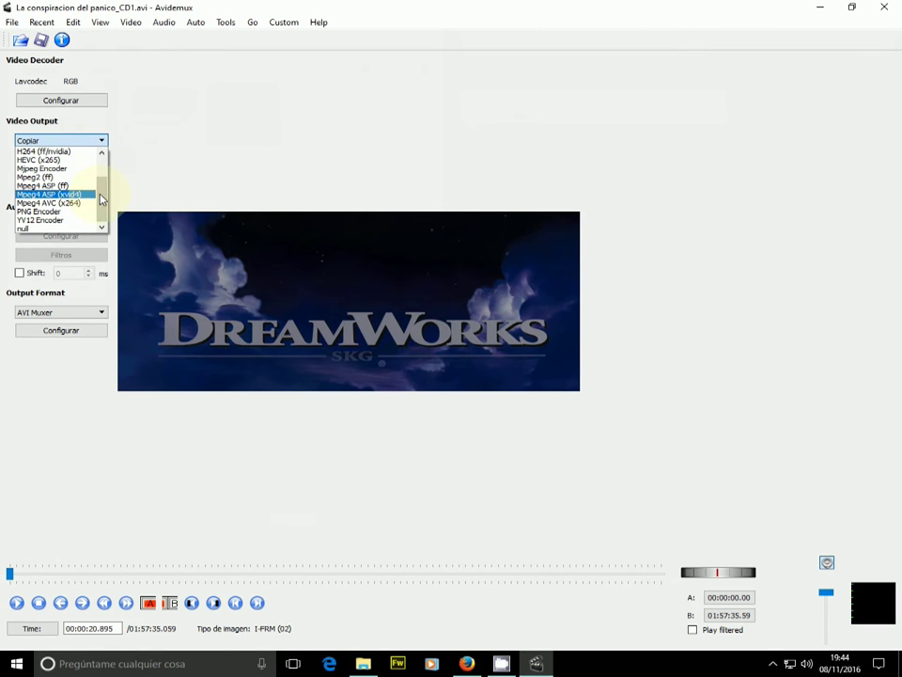
drag(101, 204, 101, 201)
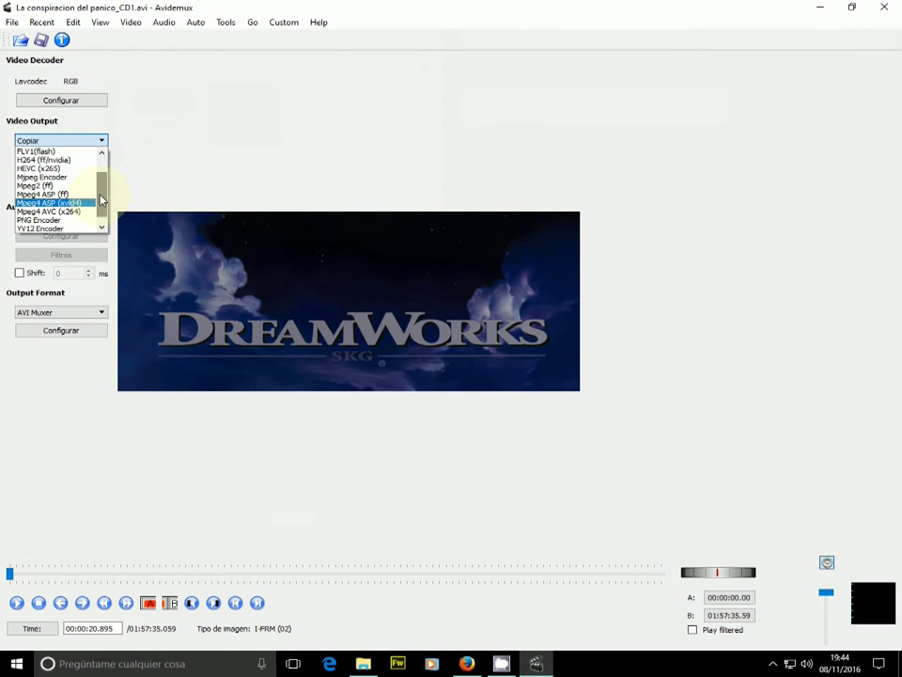
drag(100, 203, 107, 168)
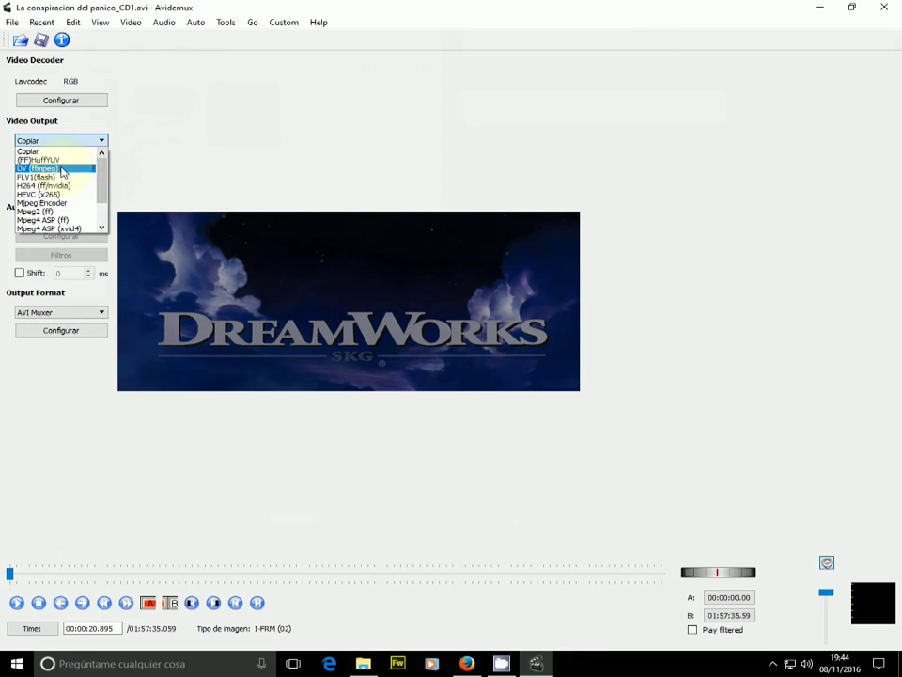
mouse_move(100, 186)
mouse_down()
mouse_move(102, 200)
mouse_move(104, 172)
mouse_up()
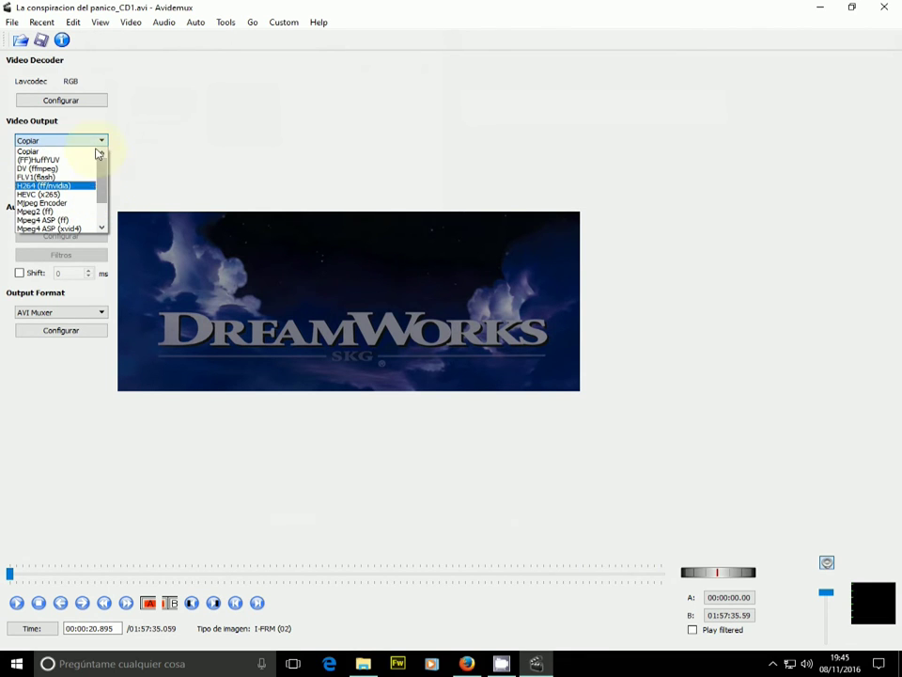
click(123, 141)
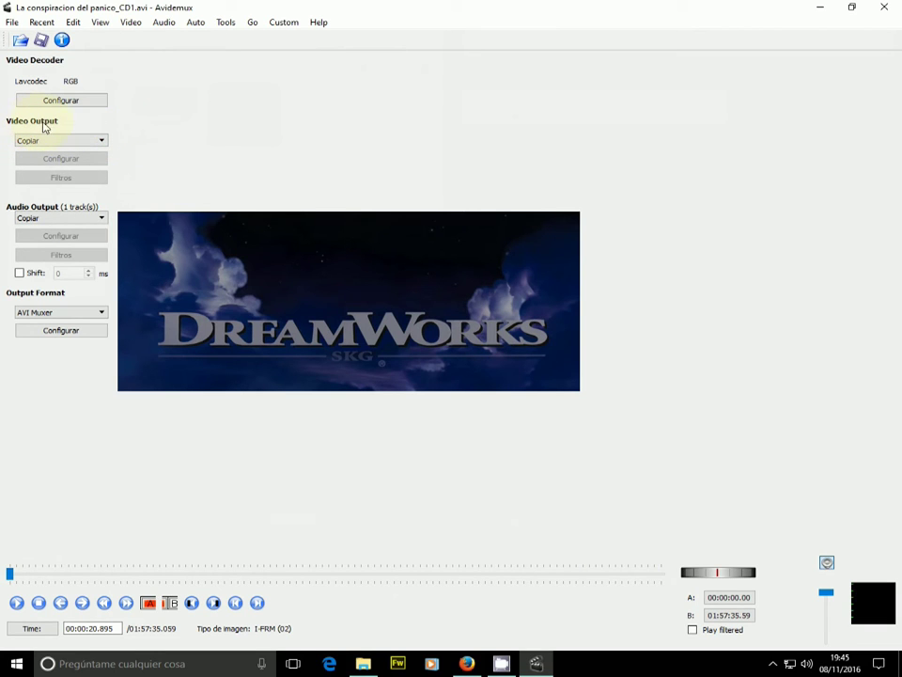
click(102, 219)
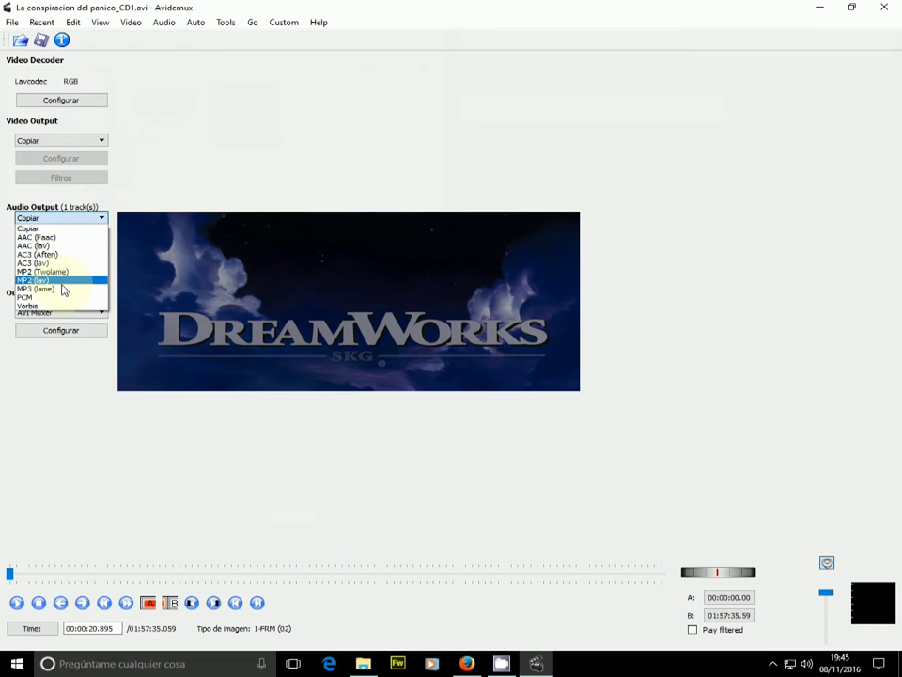
click(114, 205)
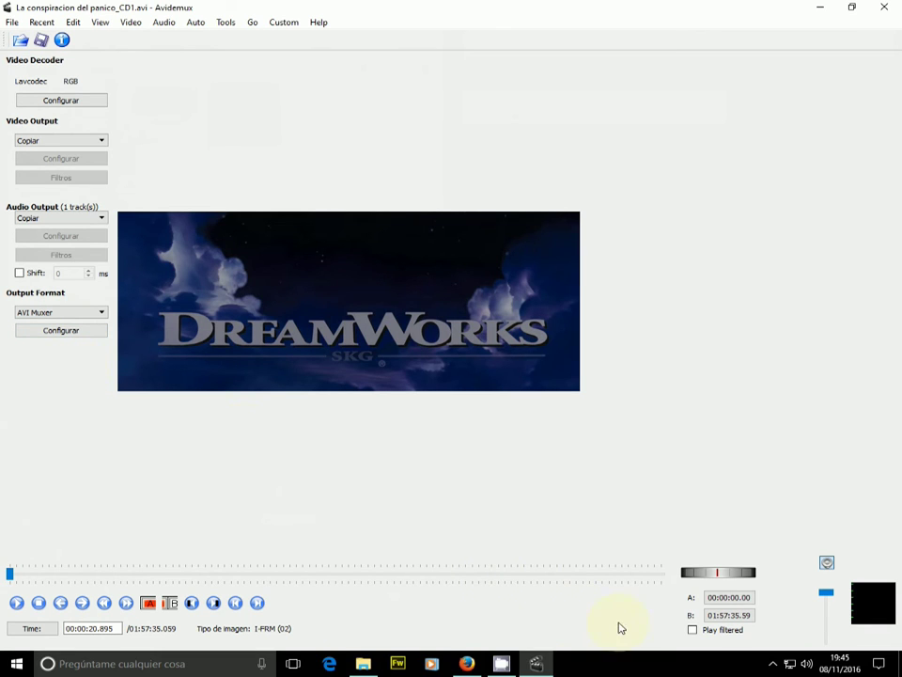
click(710, 602)
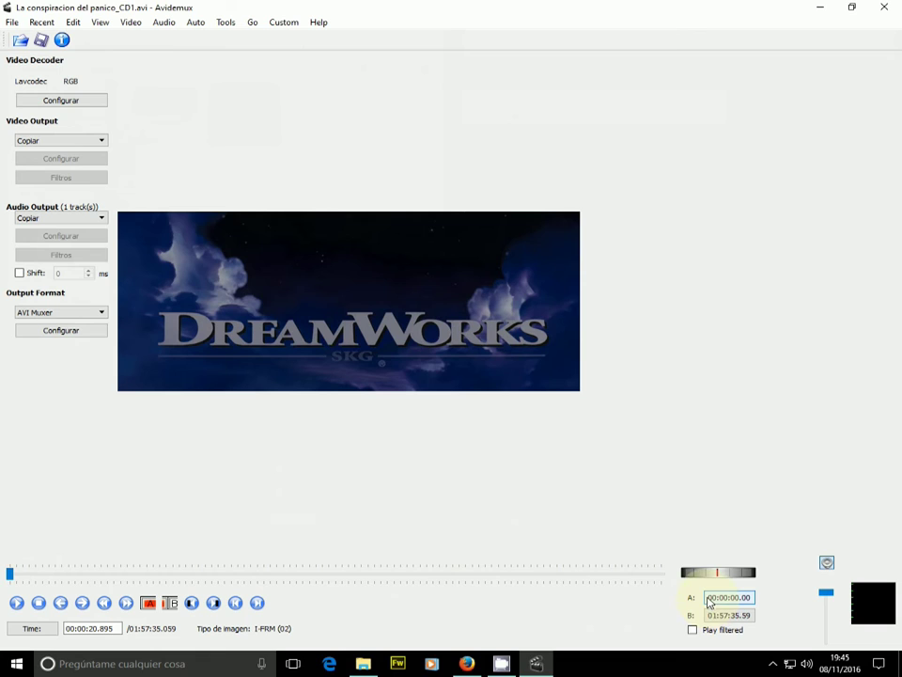
click(711, 619)
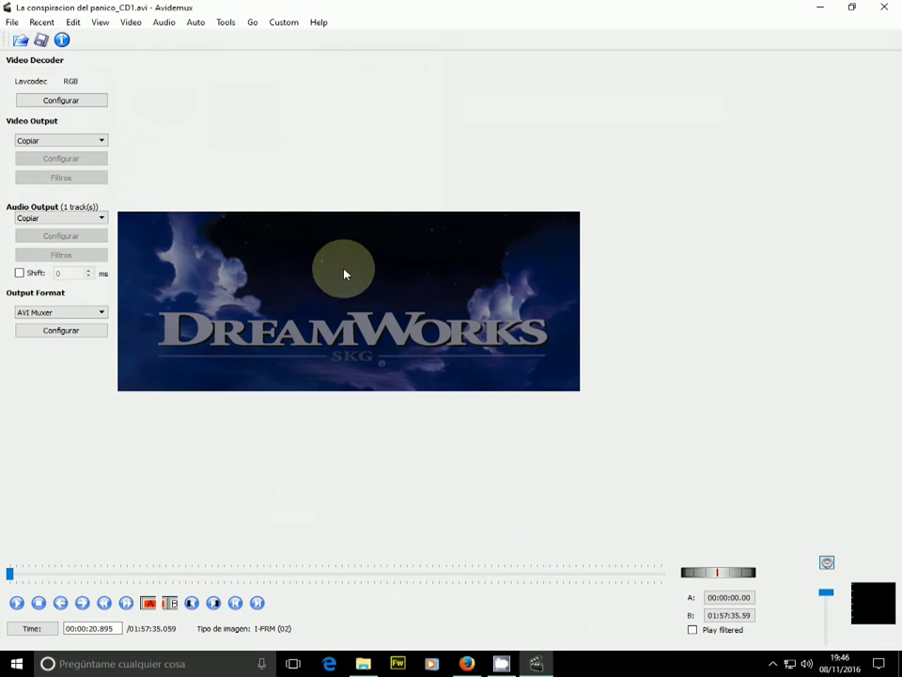
Save the joined video as La conspiracion del panico.avi in the La conspiracion del panico folder.
click(41, 41)
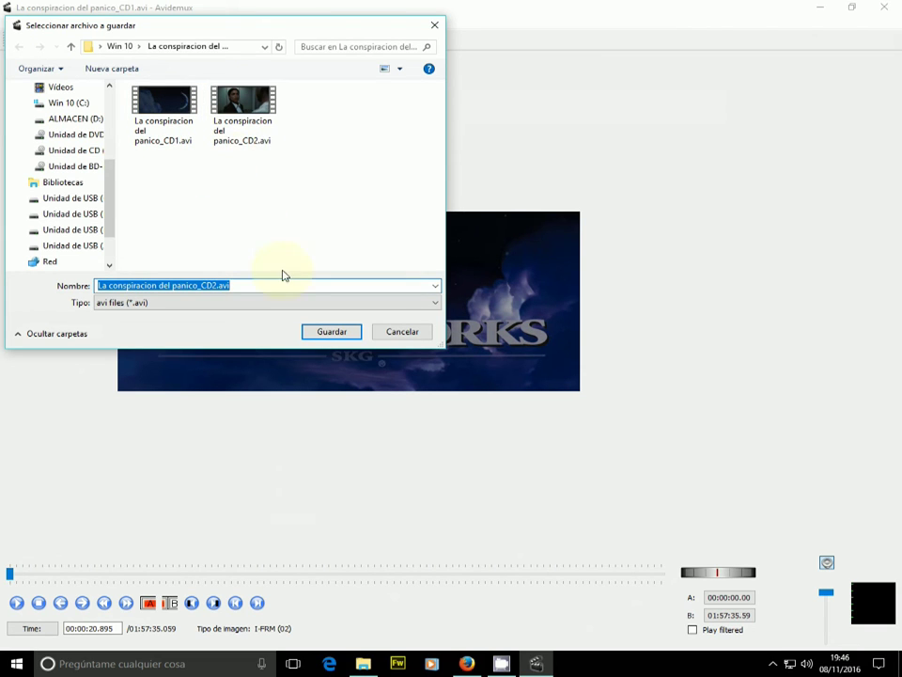
click(250, 286)
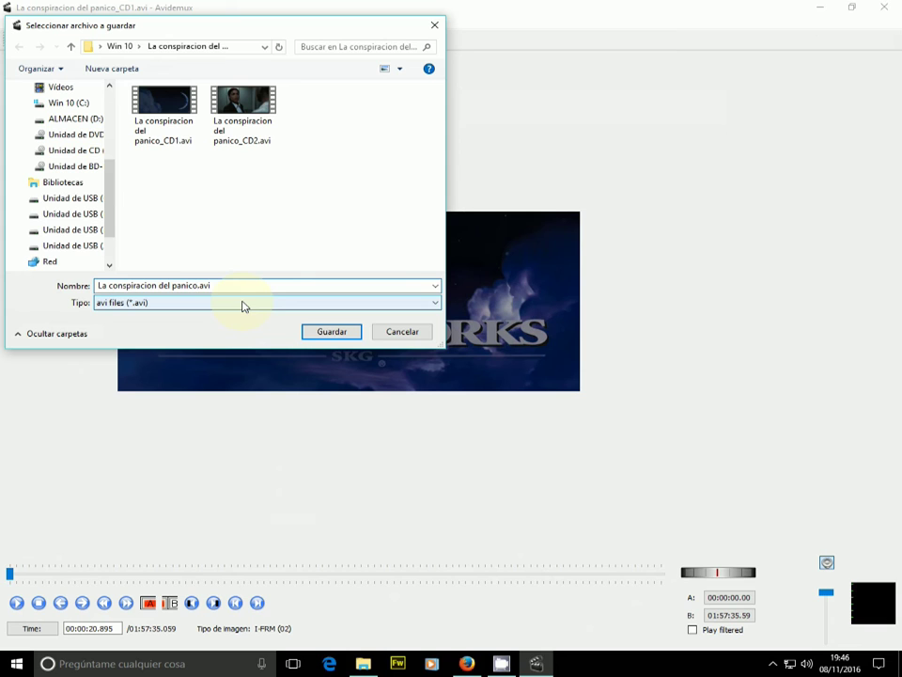
click(323, 334)
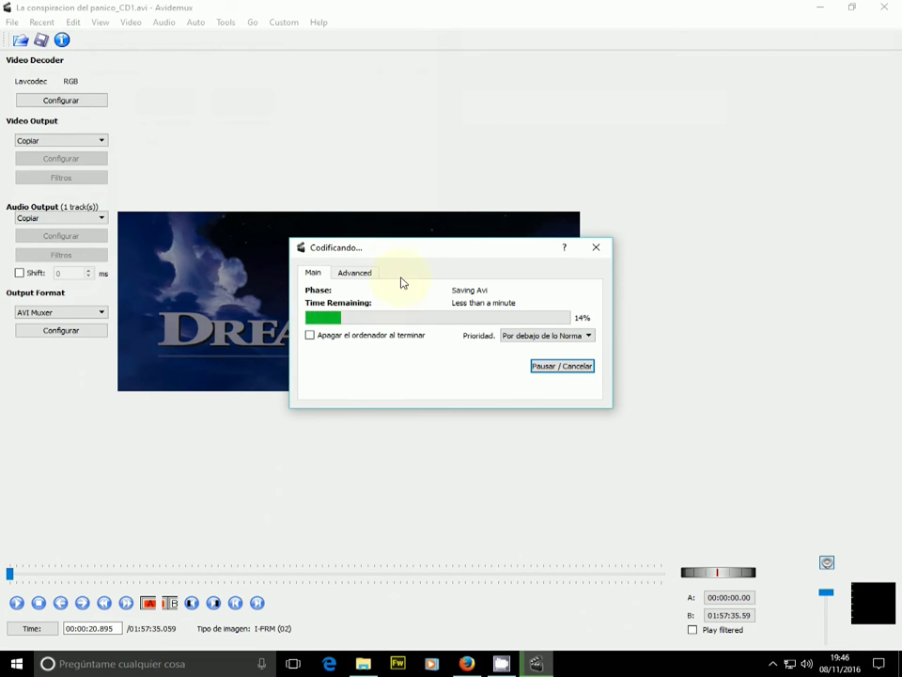
Move the encoding progress window aside and set the encoding priority to Normal.
drag(397, 249, 295, 240)
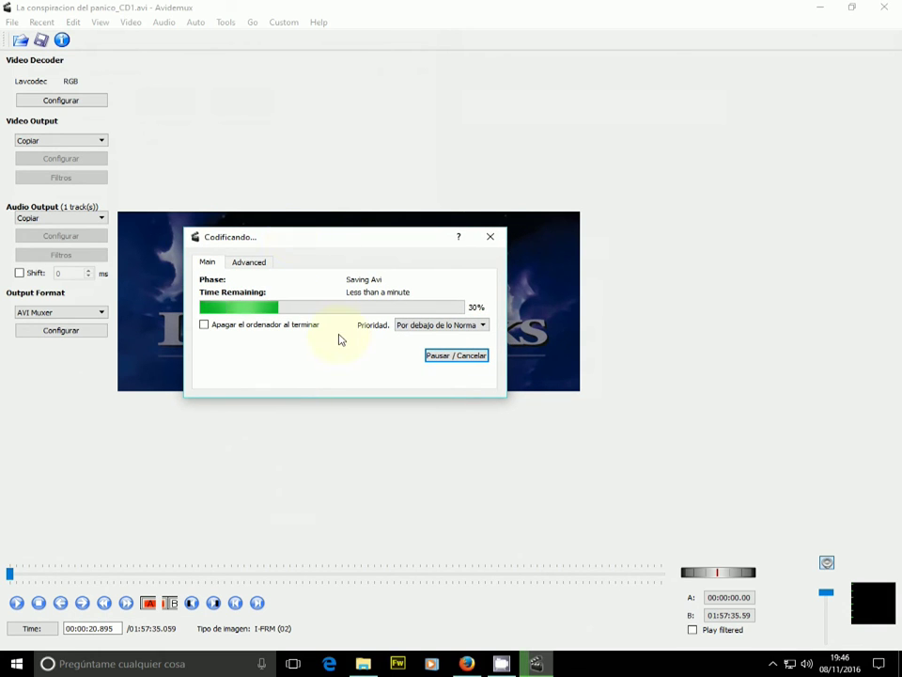
click(483, 326)
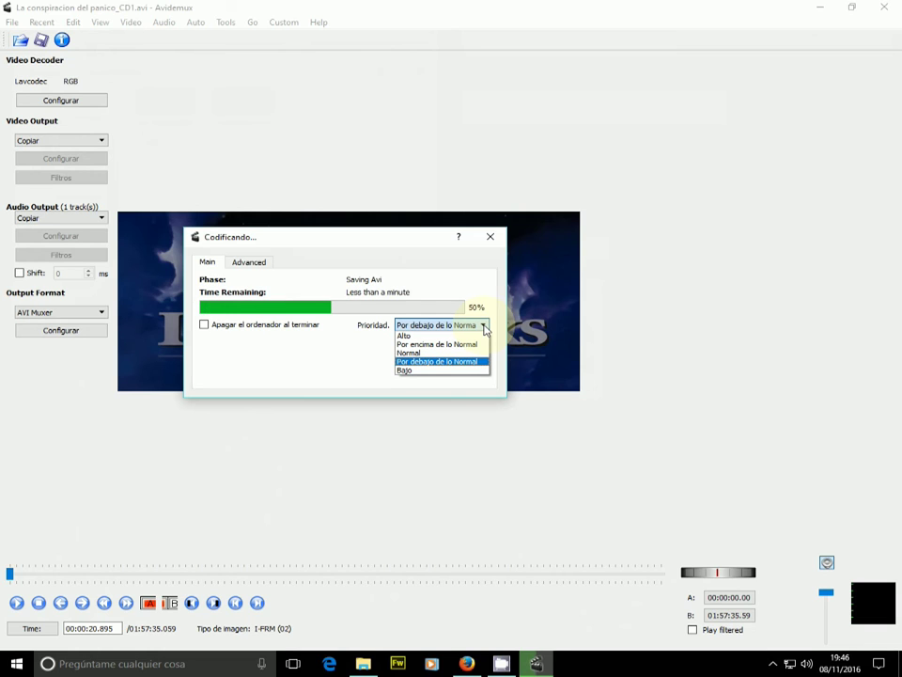
click(411, 354)
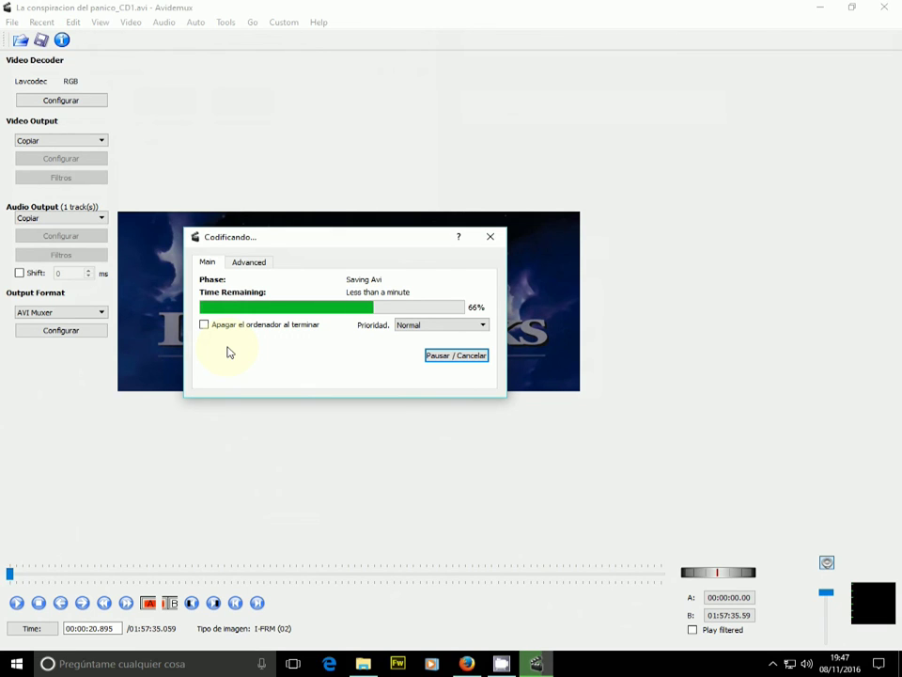
Check the advanced encoding statistics while the video saves, and dismiss the completion message when saving ends.
click(246, 266)
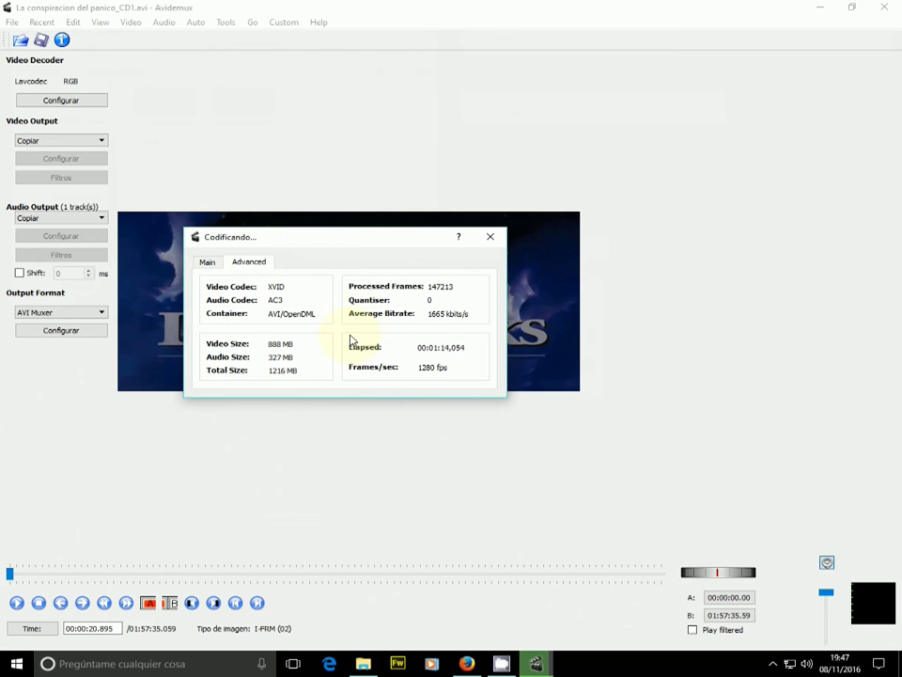
click(206, 264)
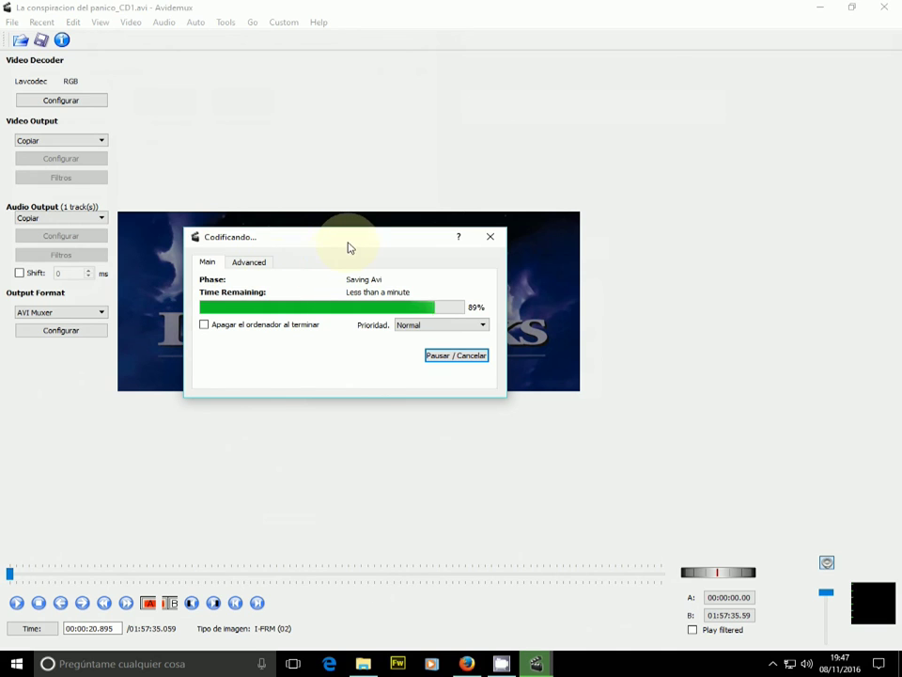
drag(352, 242, 346, 242)
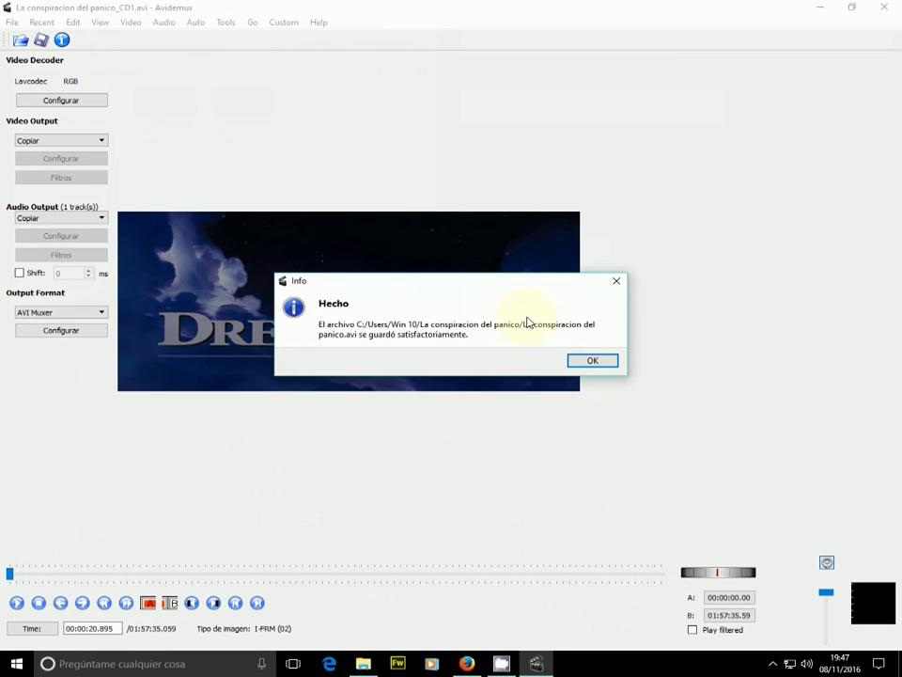
click(576, 364)
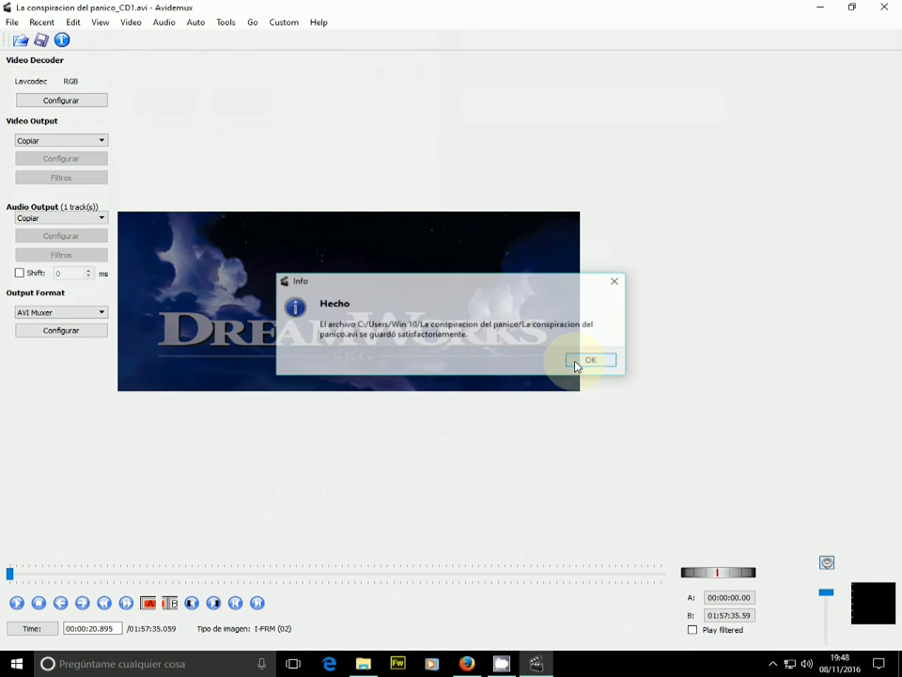
Switch to File Explorer and check the size and details of La conspiracion del panico.avi in its properties.
click(363, 663)
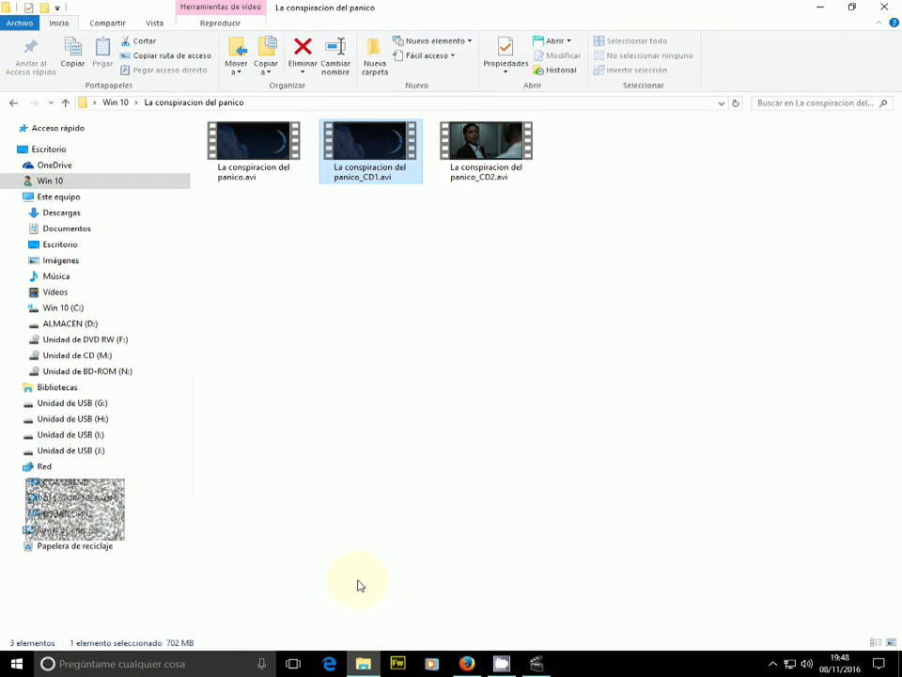
click(267, 157)
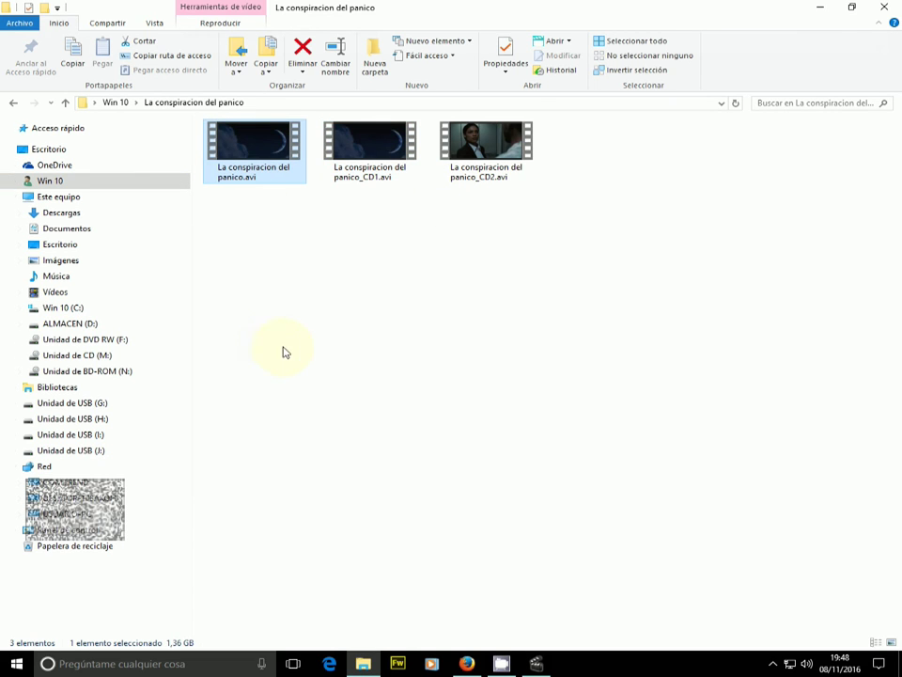
right_click(266, 170)
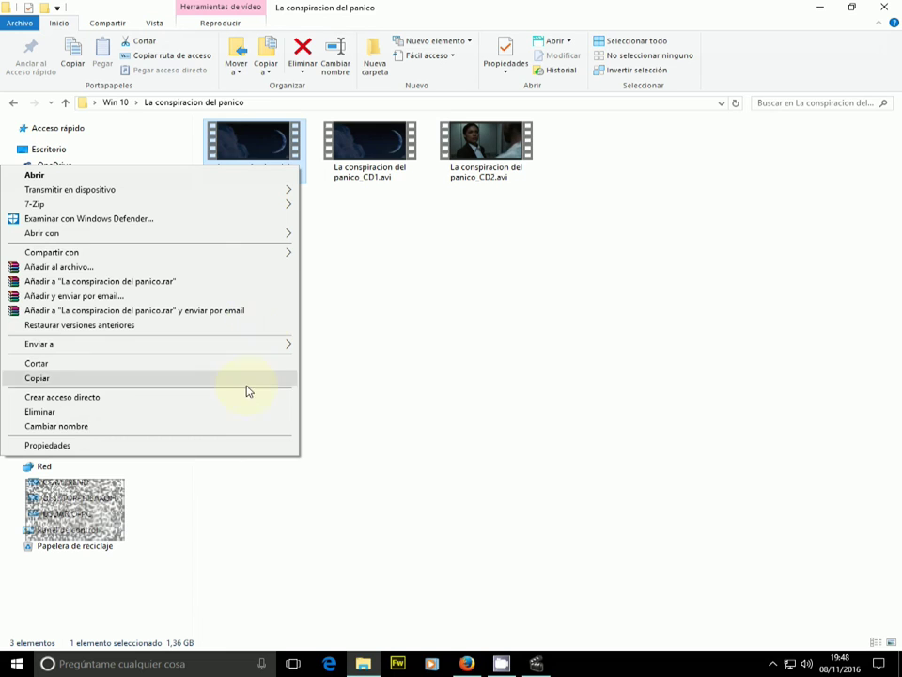
click(250, 445)
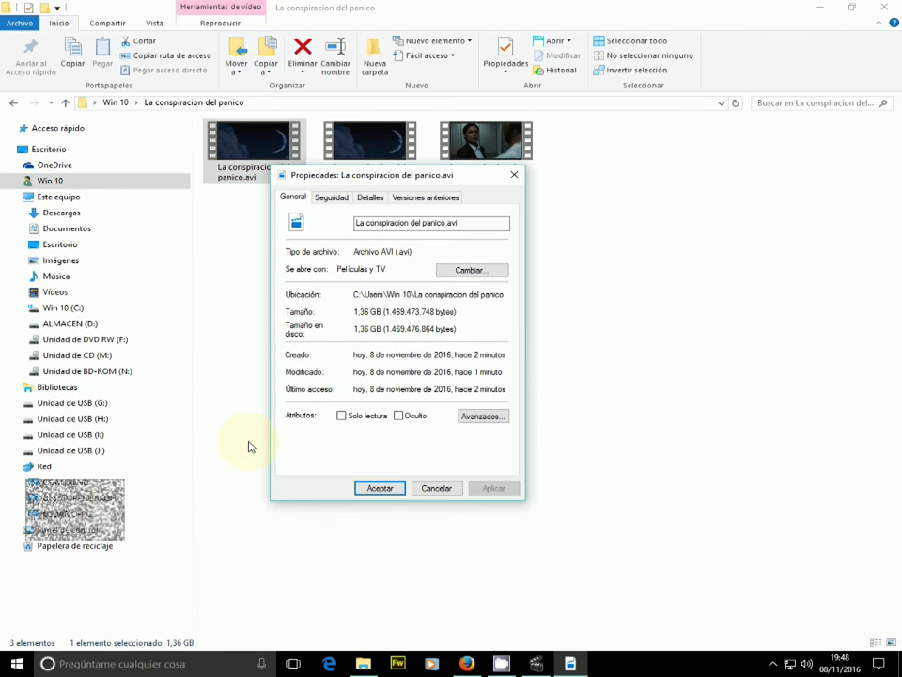
click(515, 174)
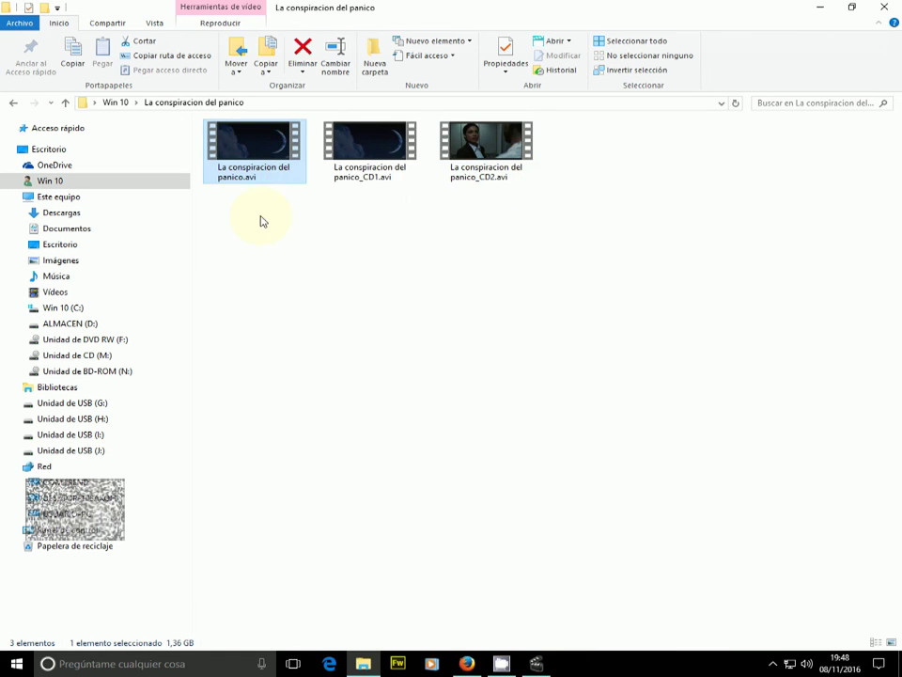
Open La conspiracion del panico.avi in VLC and check playback by jumping to about 8 minutes and to 1:52:01.
right_click(256, 162)
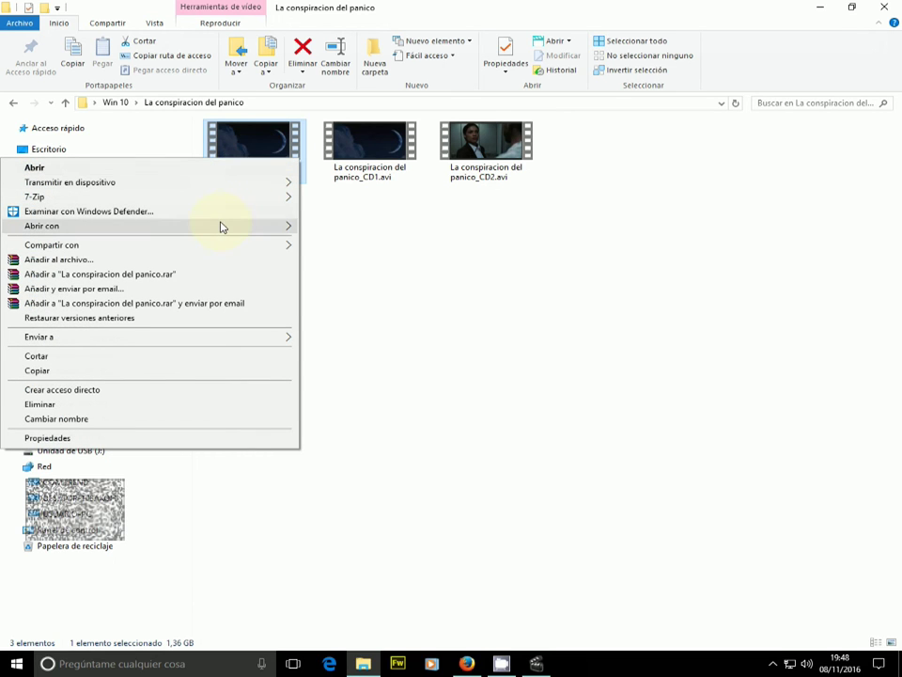
mouse_move(222, 226)
click(329, 272)
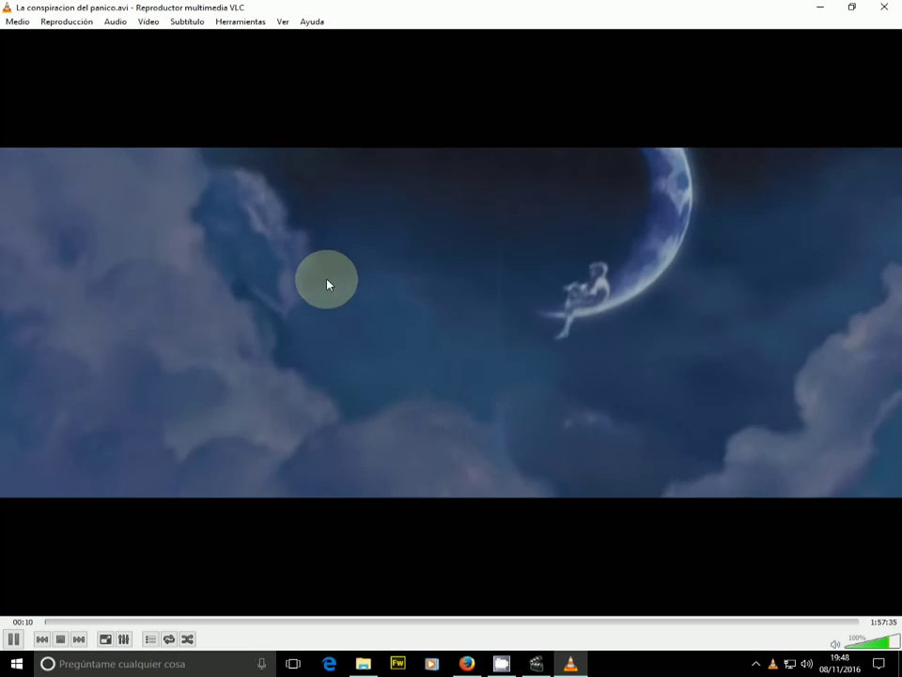
click(101, 622)
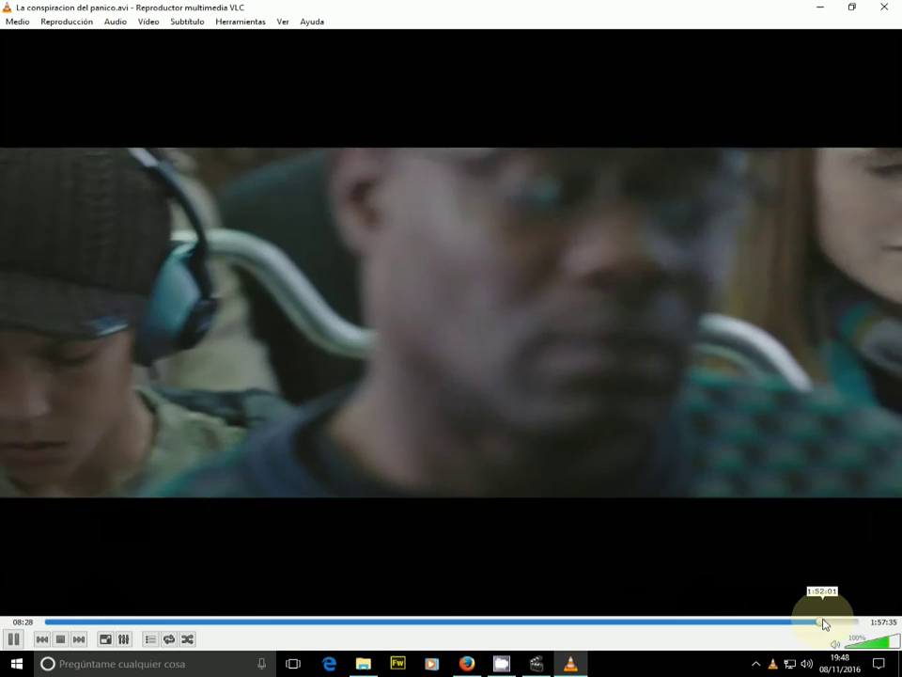
click(824, 622)
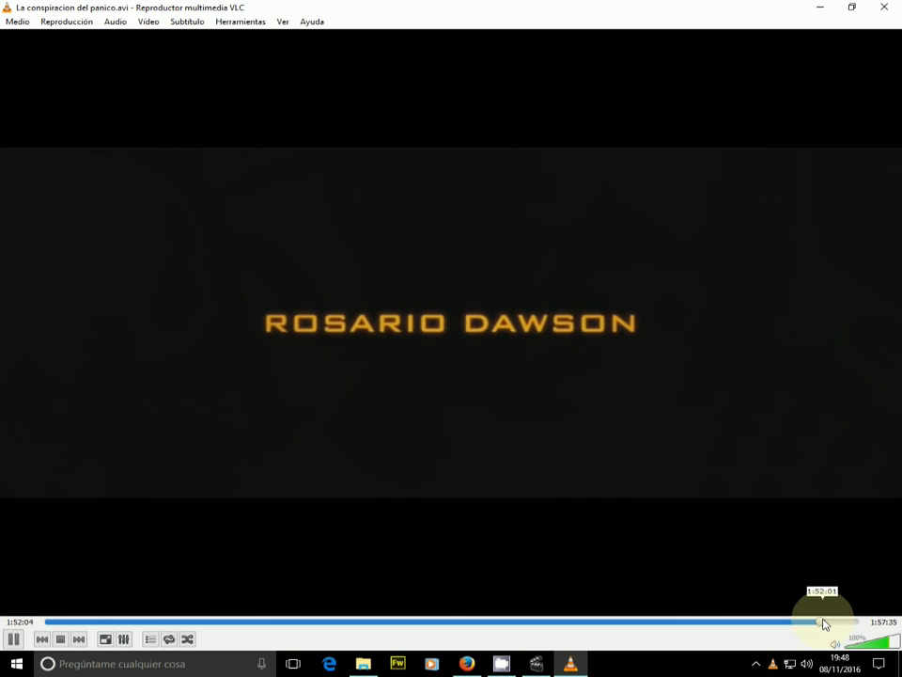